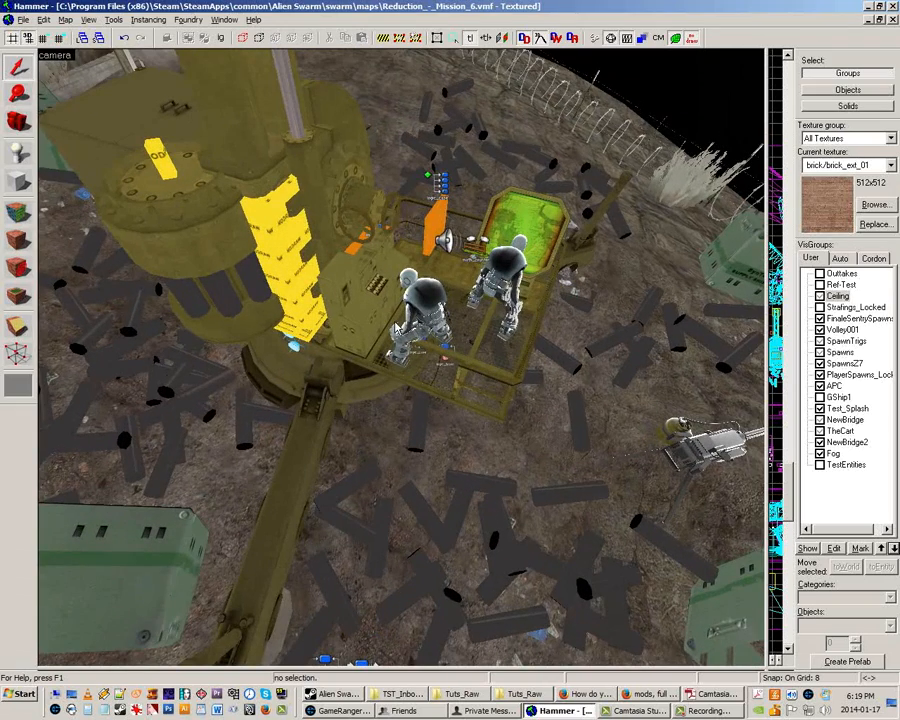
Switch selection to individual objects and inspect the properties of the orange momentary_rot_button on the gun's crew platform
{"action": "left_click", "coordinate": [440, 230]}
{"action": "key", "text": "Escape"}
{"action": "left_click", "coordinate": [848, 90]}
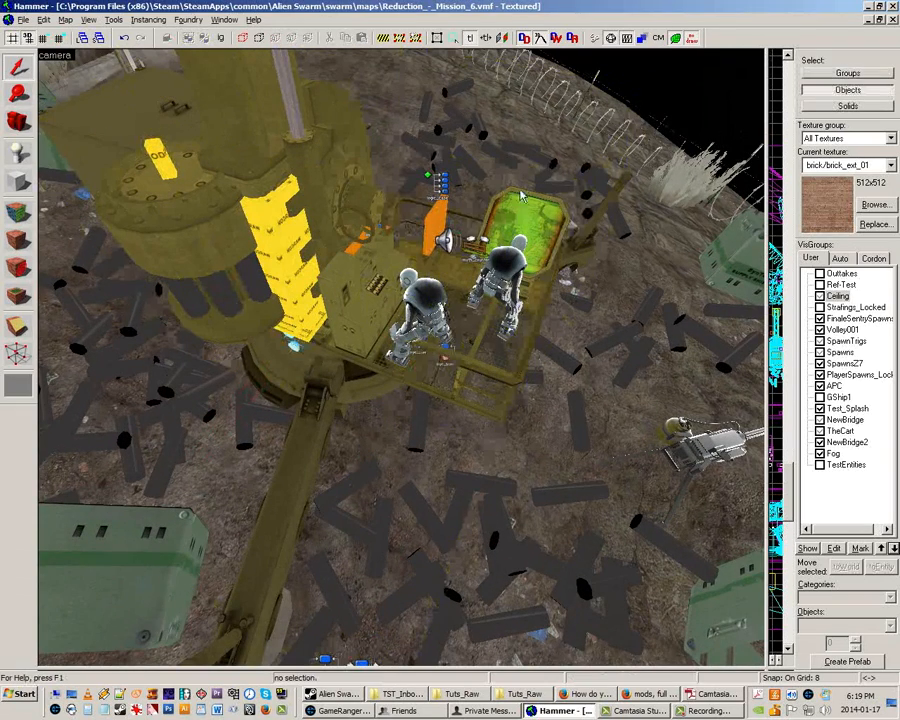
{"action": "double_click", "coordinate": [443, 238]}
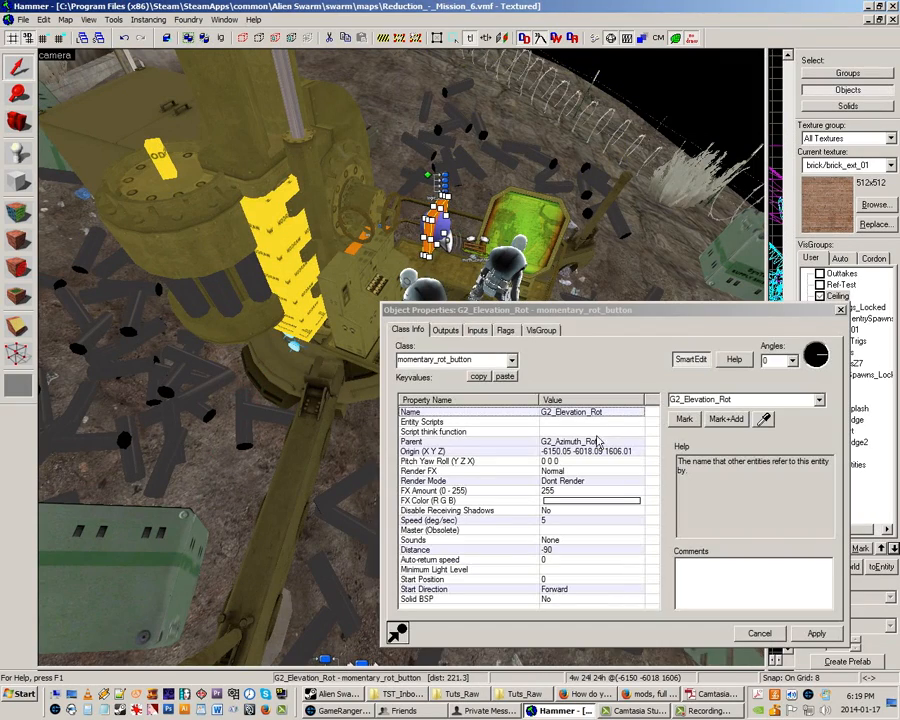
{"action": "left_click", "coordinate": [841, 310]}
{"action": "key", "text": "Escape"}
Switch selection to whole groups and select the neighbouring gun emplacement beyond the green crates
{"action": "key", "text": "z"}
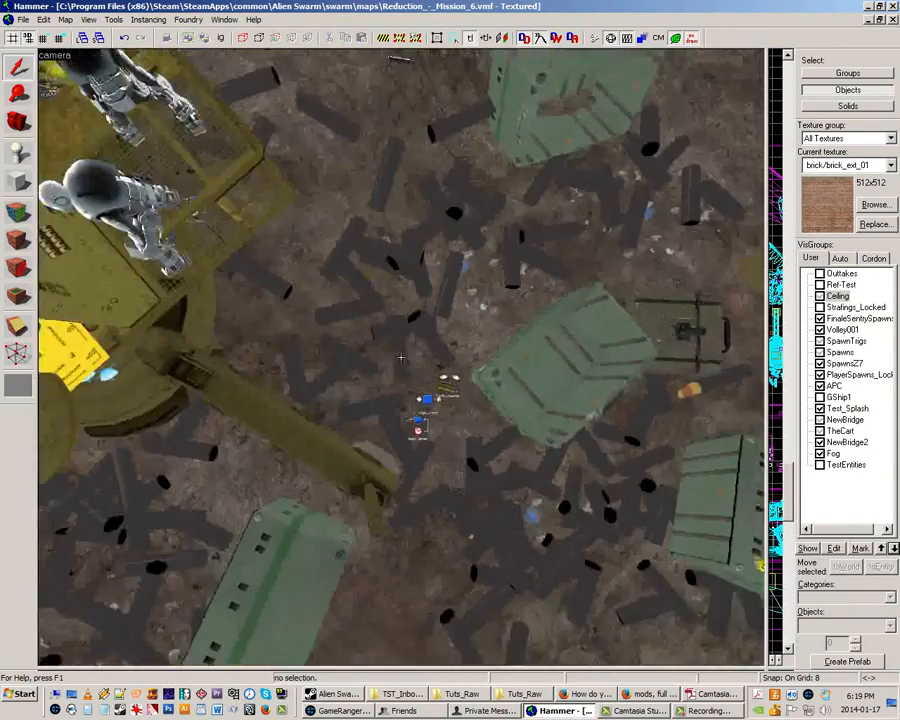
{"action": "key", "text": "s"}
{"action": "key", "text": "z"}
{"action": "left_click", "coordinate": [676, 376]}
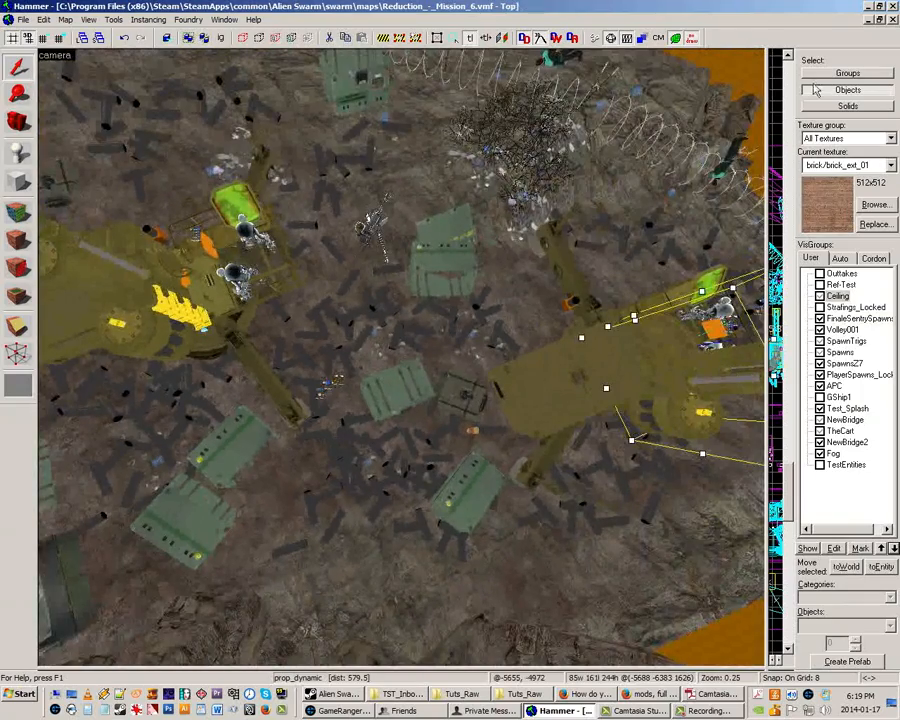
{"action": "left_click", "coordinate": [848, 73]}
{"action": "left_click", "coordinate": [602, 402]}
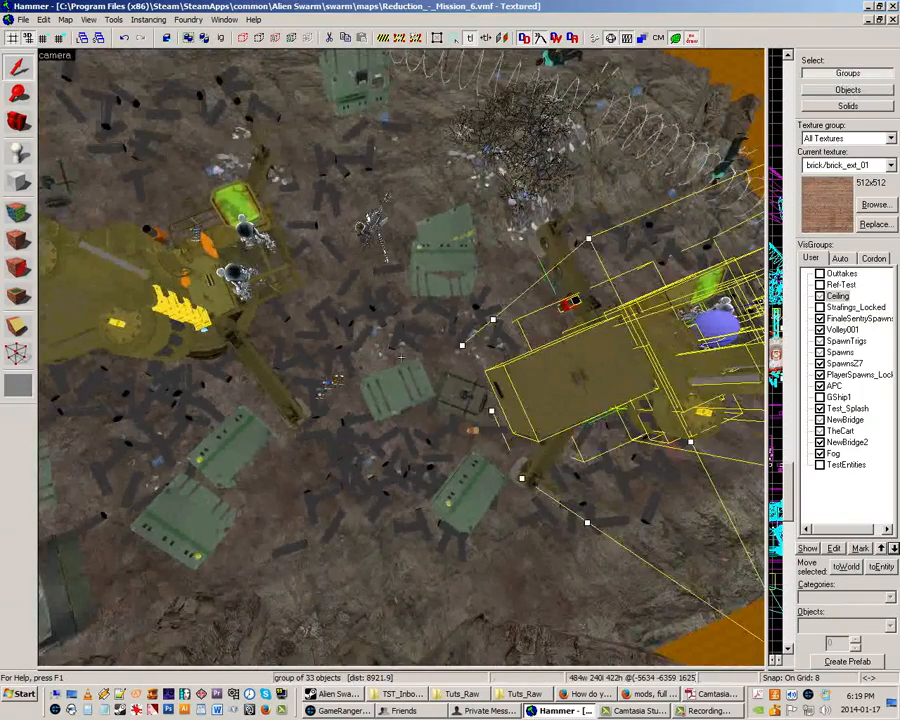
Select the whole group of the gun emplacement with the yellow nodraw brushes and two crew models
{"action": "key", "text": "a"}
{"action": "key", "text": "z"}
{"action": "left_click", "coordinate": [400, 380]}
{"action": "key", "text": "z"}
{"action": "key", "text": "d"}
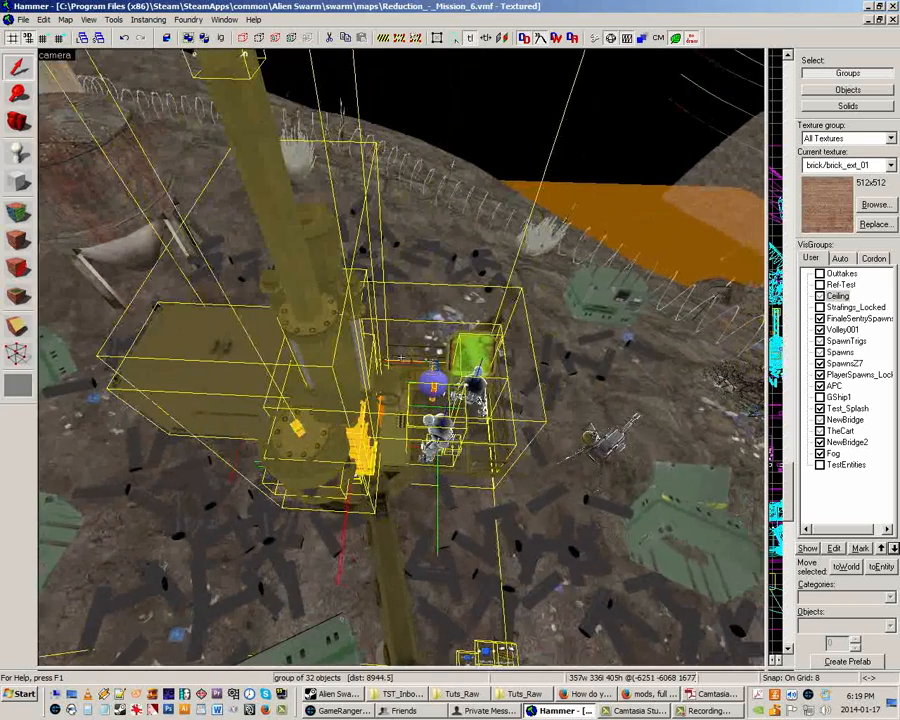
{"action": "key", "text": "z"}
Set up a case-sensitive replacement of G1_ with G2_ limited to the selected gun group
{"action": "left_click", "coordinate": [43, 19]}
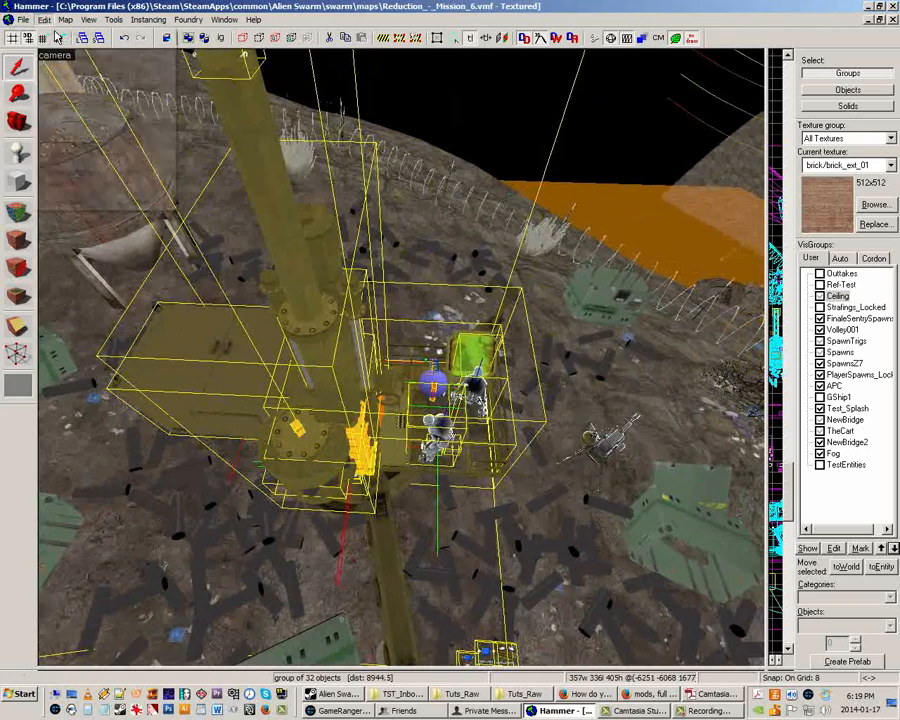
{"action": "left_click", "coordinate": [62, 87]}
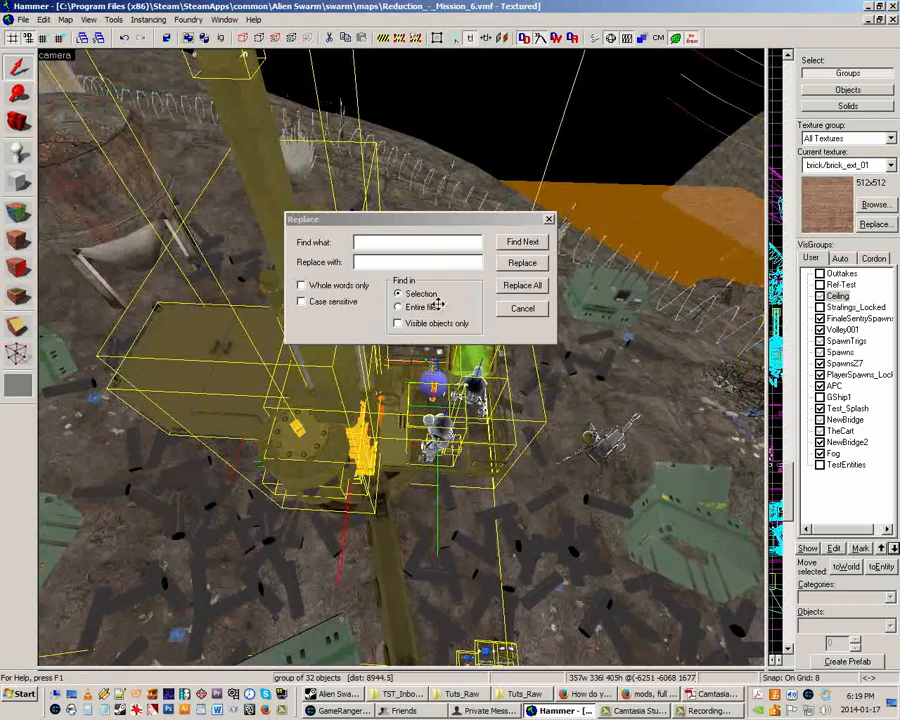
{"action": "left_click_drag", "start_coordinate": [424, 221], "coordinate": [440, 223]}
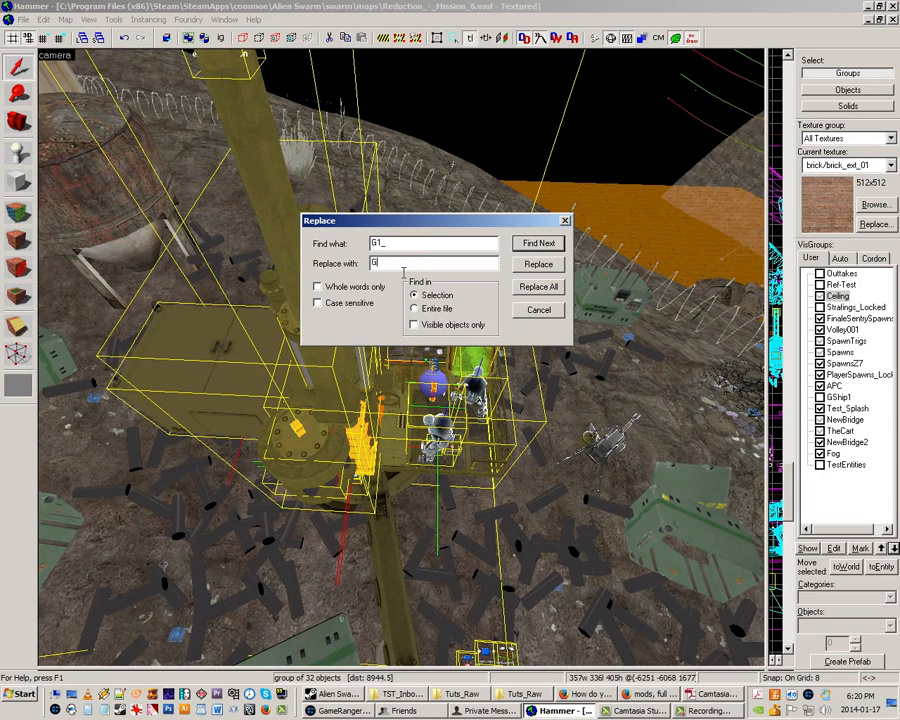
{"action": "left_click", "coordinate": [318, 302]}
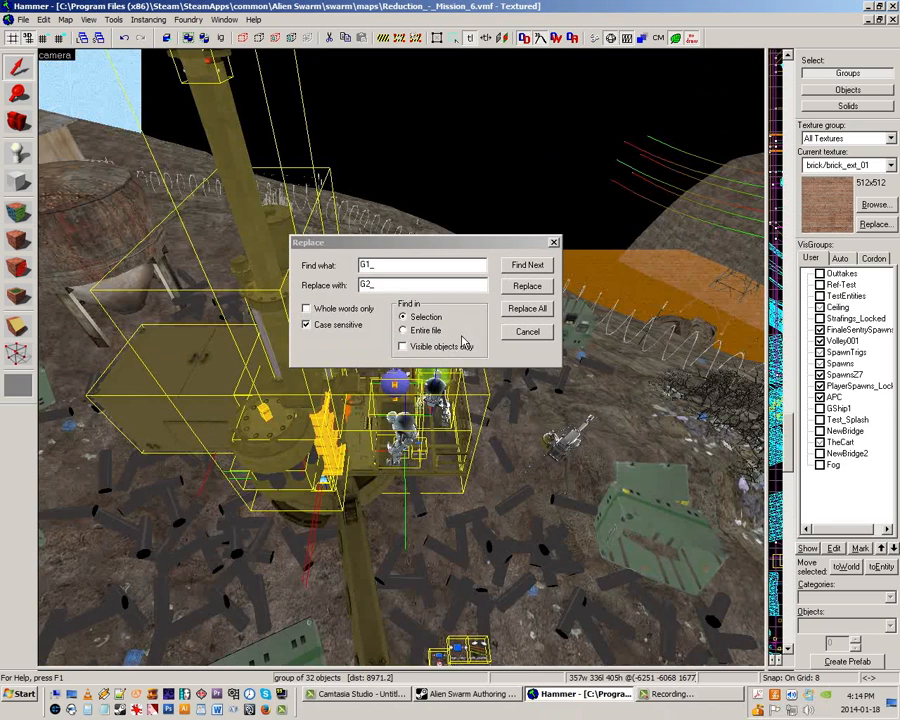
Switch selection to individual objects and close the Replace dialog
{"action": "left_click", "coordinate": [851, 92]}
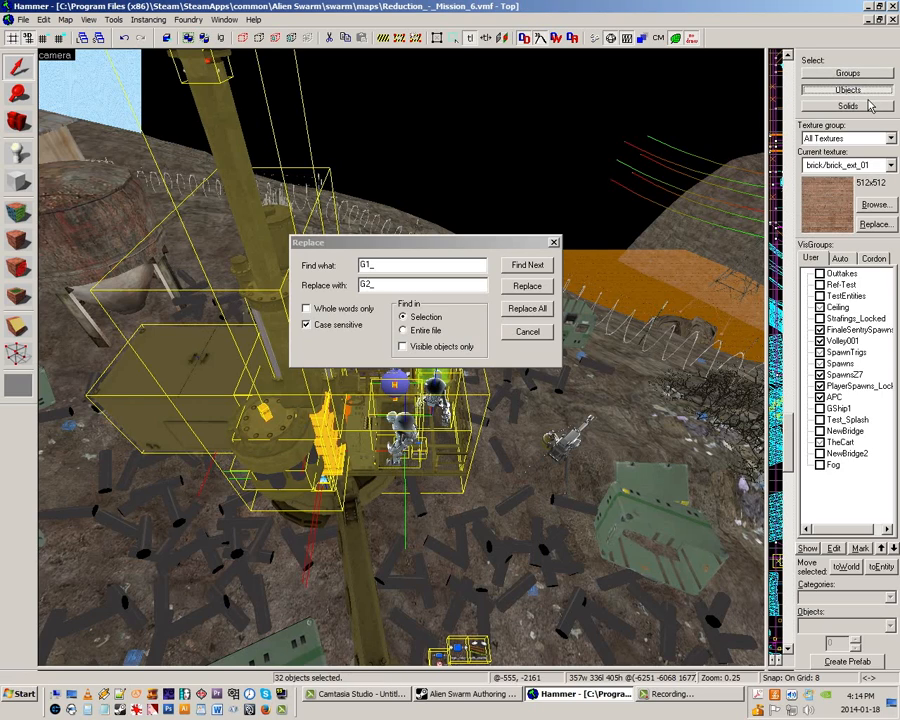
{"action": "left_click_drag", "start_coordinate": [445, 254], "coordinate": [512, 306]}
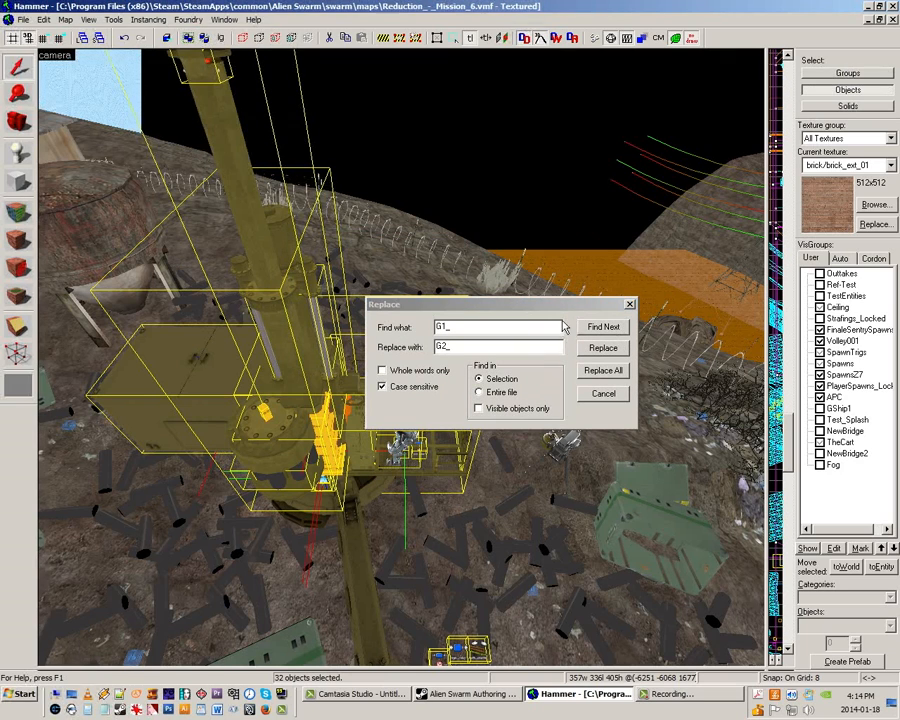
{"action": "left_click_drag", "start_coordinate": [545, 309], "coordinate": [577, 314]}
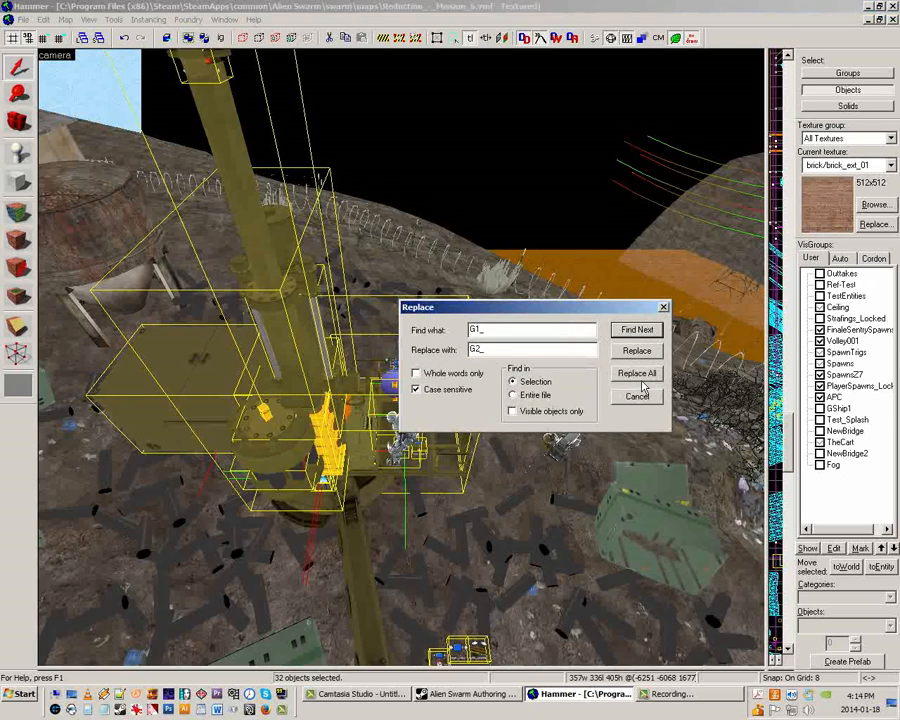
{"action": "left_click", "coordinate": [663, 307]}
Clear the selection and check the name and parent properties of the orange momentary_rot_button on the gun platform
{"action": "key", "text": "z"}
{"action": "key", "text": "w"}
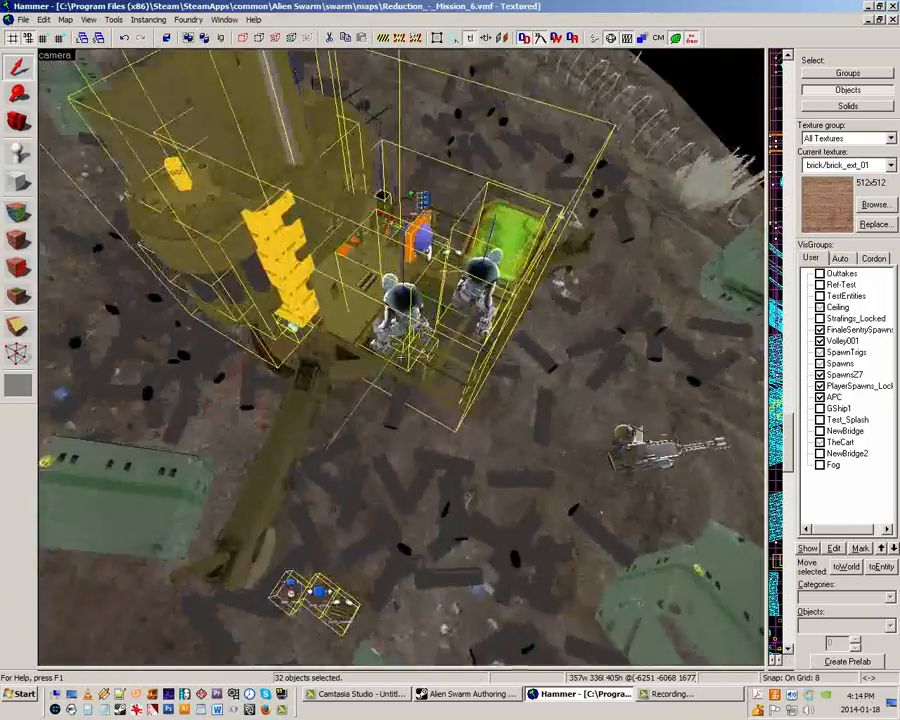
{"action": "key", "text": "Escape"}
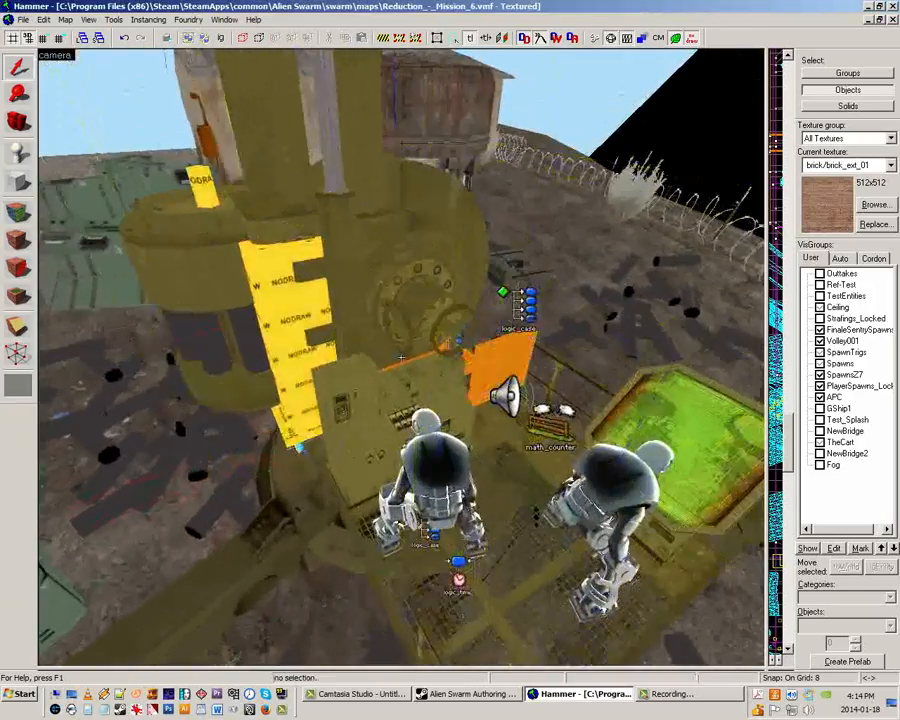
{"action": "key", "text": "w"}
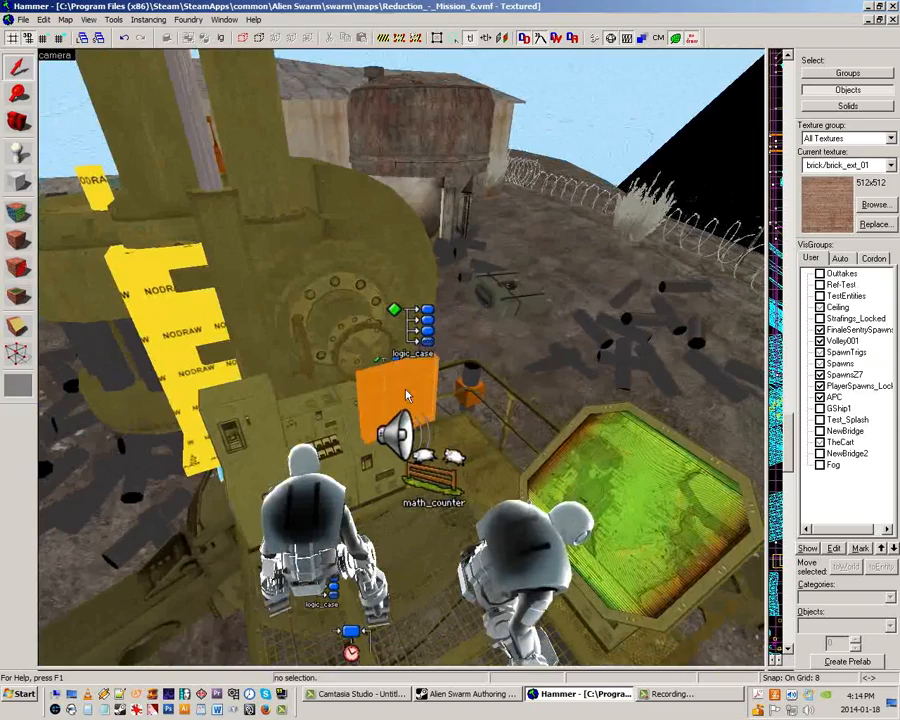
{"action": "key", "text": "z"}
{"action": "left_click", "coordinate": [407, 400]}
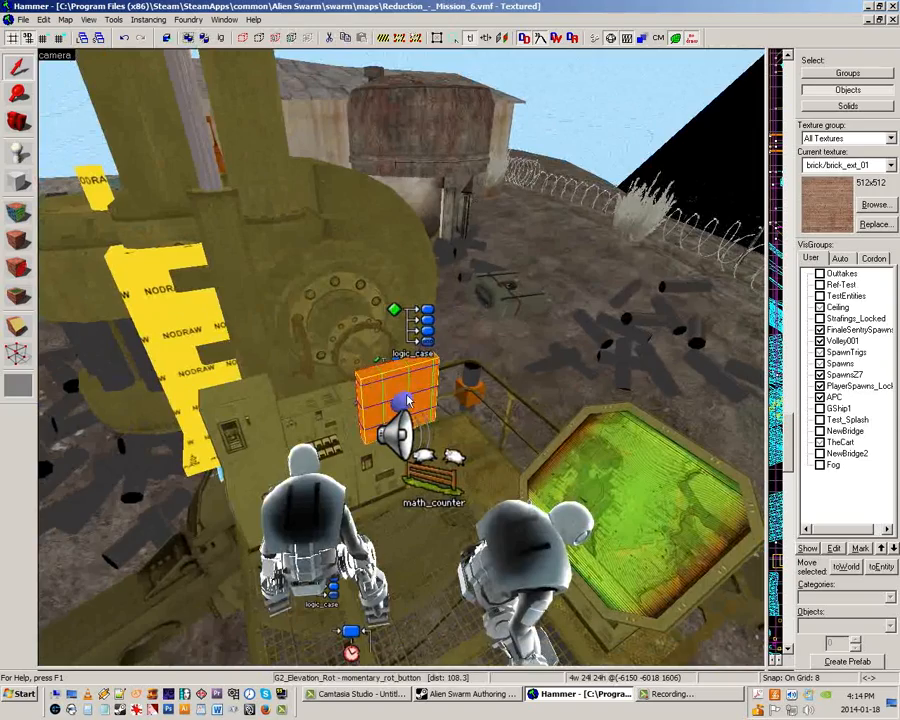
{"action": "key", "text": "alt+Return"}
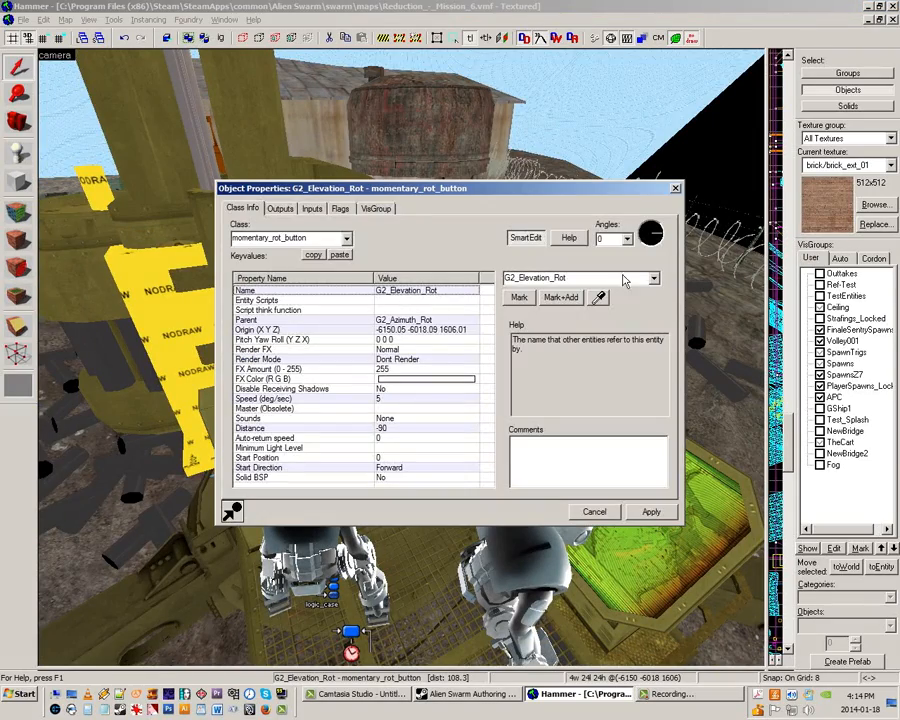
{"action": "left_click", "coordinate": [675, 189]}
Inspect the case values of the logic_case entity above the orange button
{"action": "key", "text": "z"}
{"action": "key", "text": "s"}
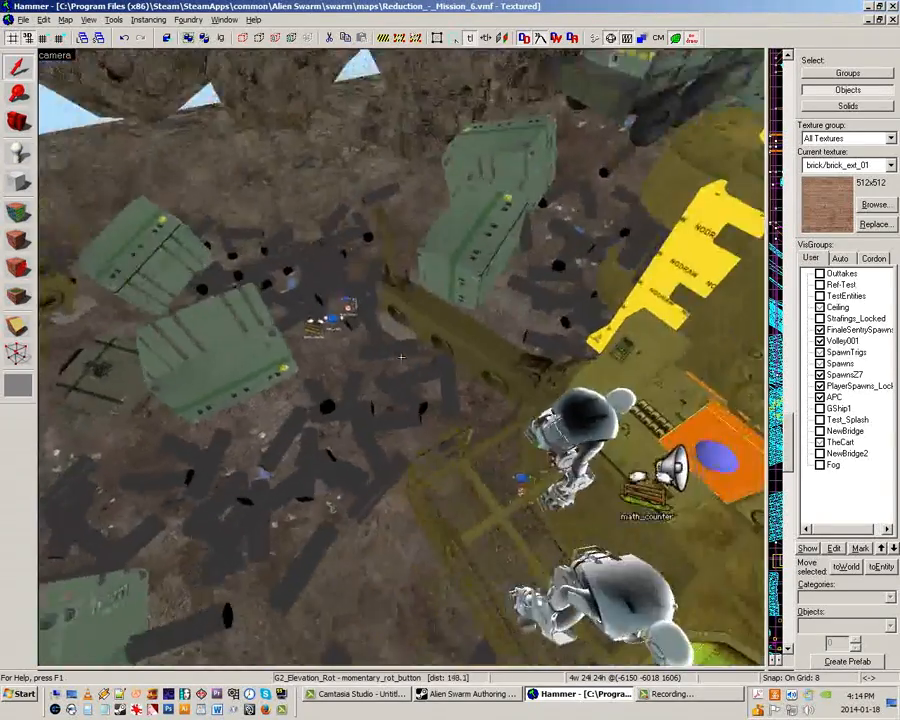
{"action": "key", "text": "w"}
{"action": "key", "text": "z"}
{"action": "left_click", "coordinate": [416, 362]}
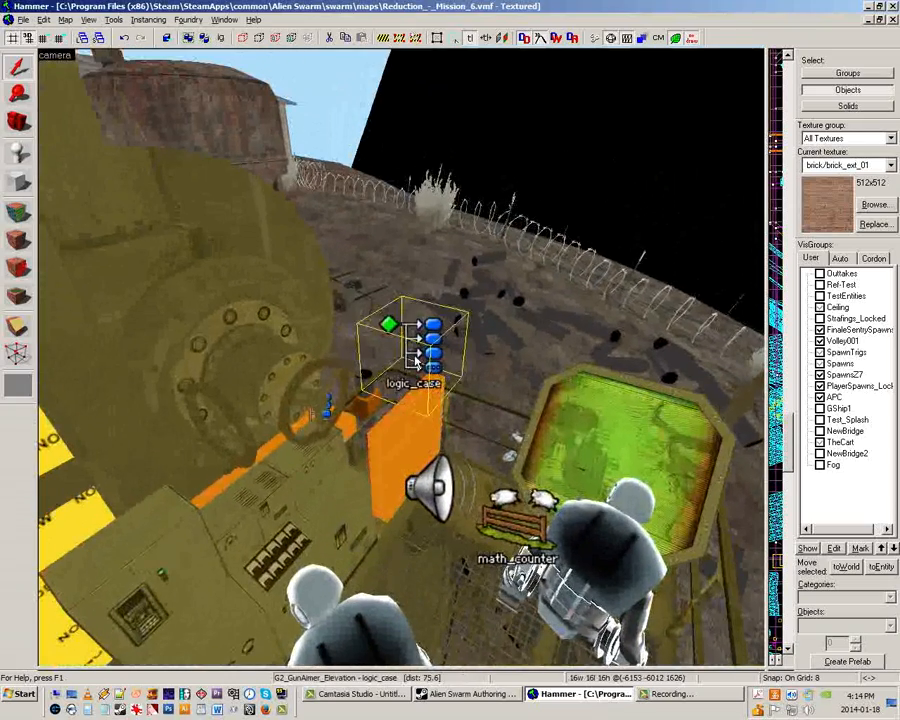
{"action": "double_click", "coordinate": [416, 362]}
{"action": "left_click", "coordinate": [403, 320]}
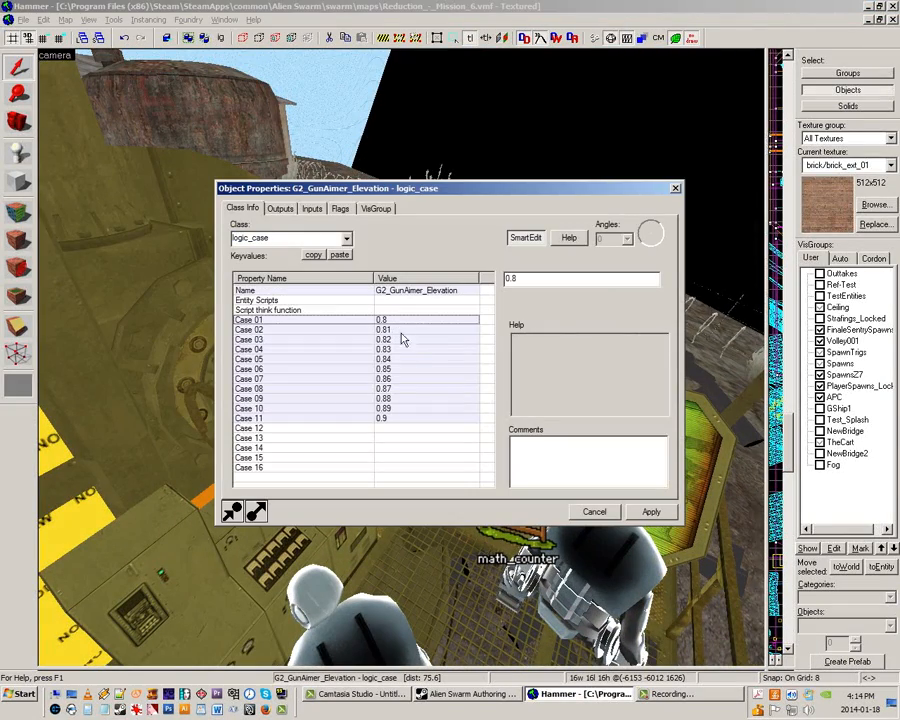
{"action": "left_click", "coordinate": [402, 339]}
{"action": "left_click", "coordinate": [390, 379]}
{"action": "left_click", "coordinate": [424, 410]}
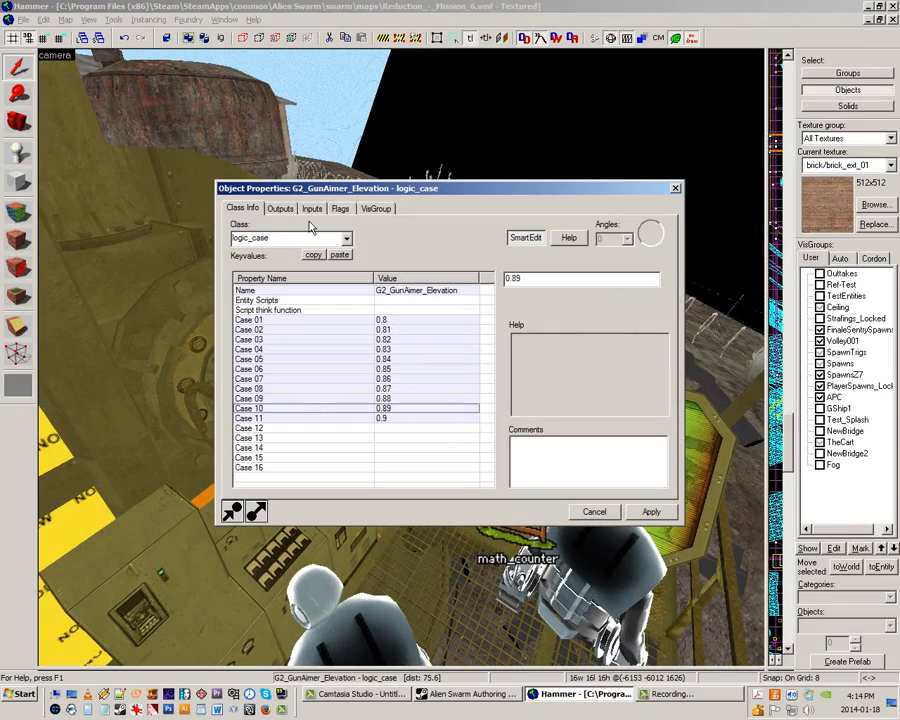
Review the outputs of the elevation logic_case, close its properties and clear the selection
{"action": "left_click", "coordinate": [280, 208]}
{"action": "left_click", "coordinate": [325, 268]}
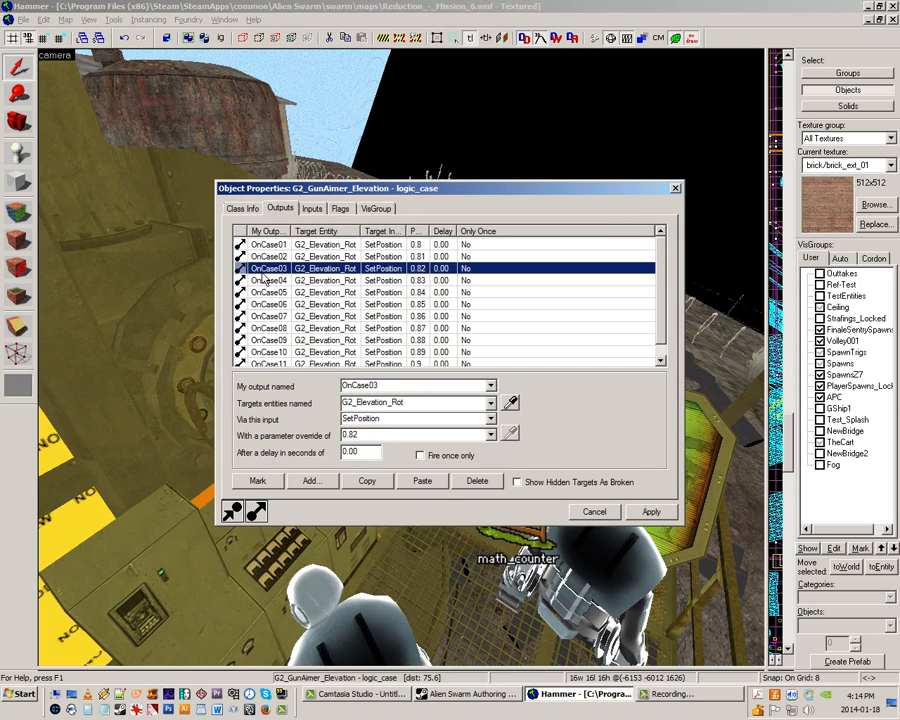
{"action": "scroll", "coordinate": [325, 342], "scroll_direction": "down", "scroll_amount": 1}
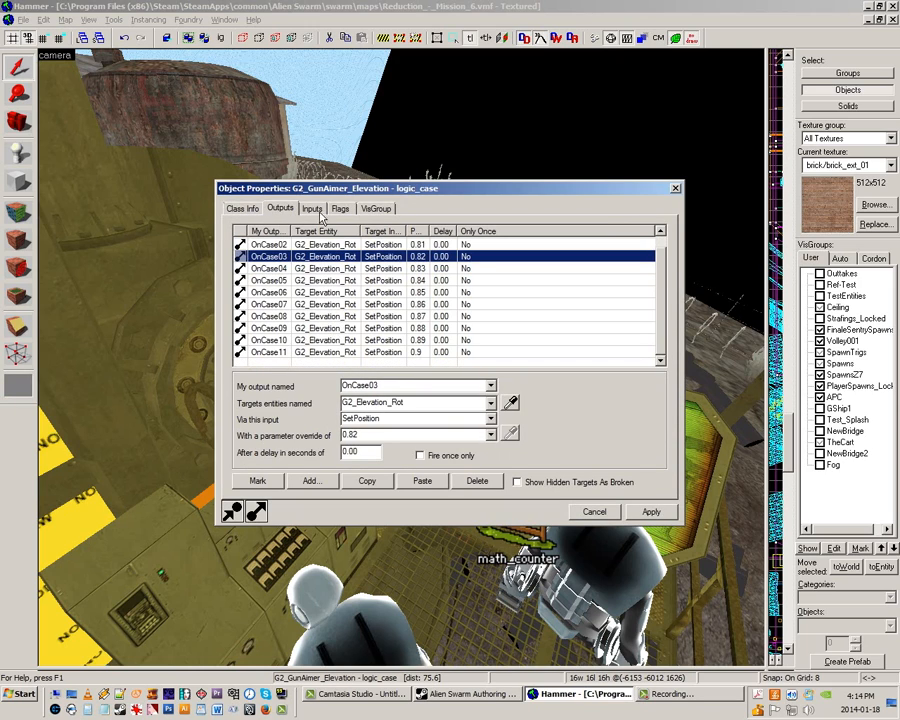
{"action": "scroll", "coordinate": [313, 312], "scroll_direction": "up", "scroll_amount": 1}
{"action": "left_click", "coordinate": [675, 188]}
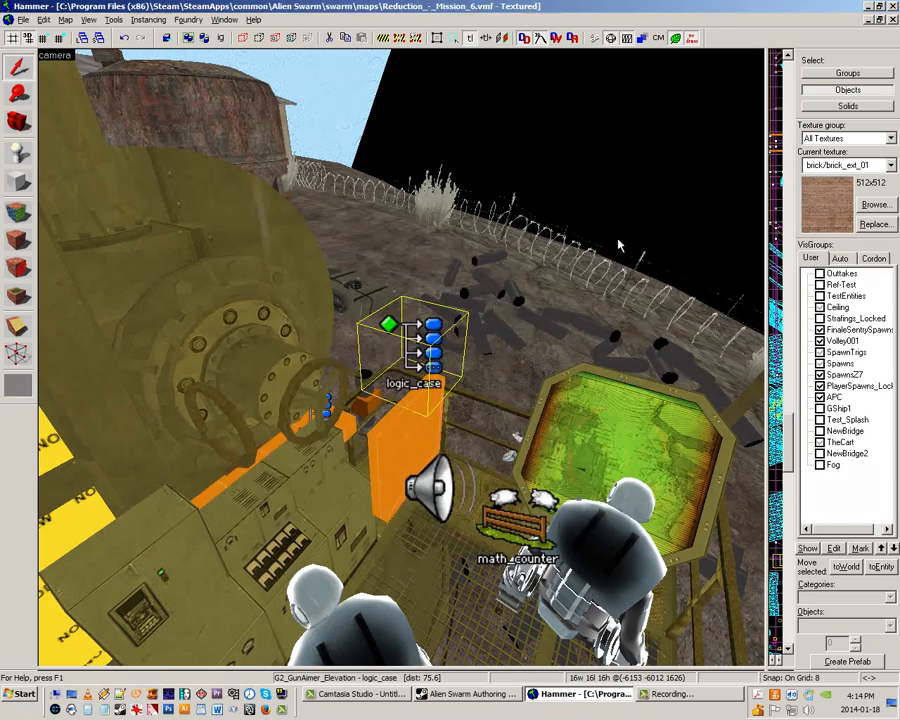
{"action": "key", "text": "z"}
{"action": "key", "text": "s"}
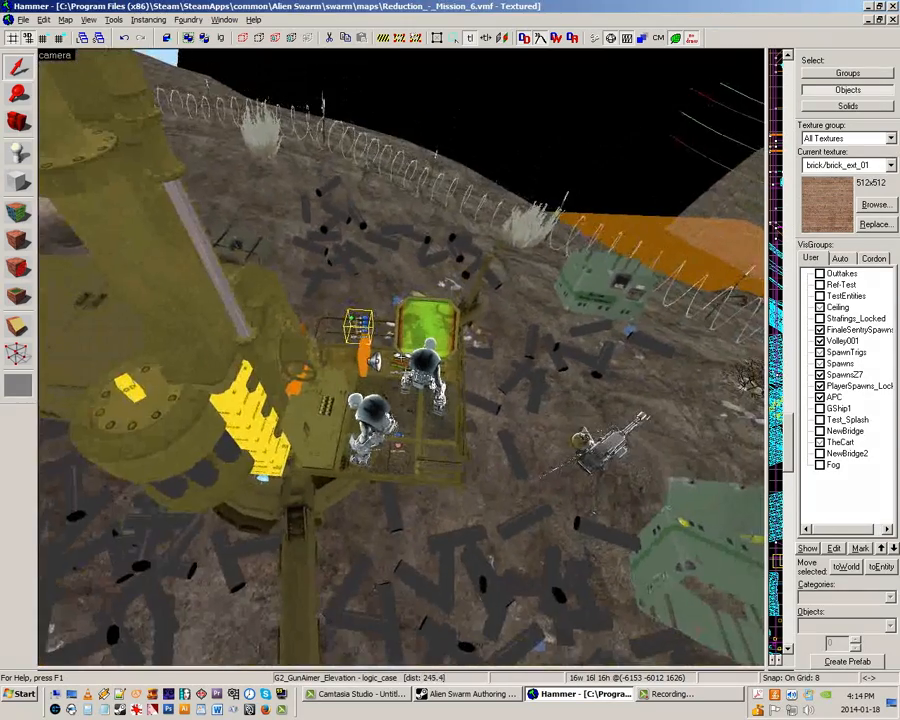
{"action": "key", "text": "Escape"}
Replace every G1_ with G2_ in the selected gun group and clear the selection
{"action": "key", "text": "w"}
{"action": "key", "text": "s"}
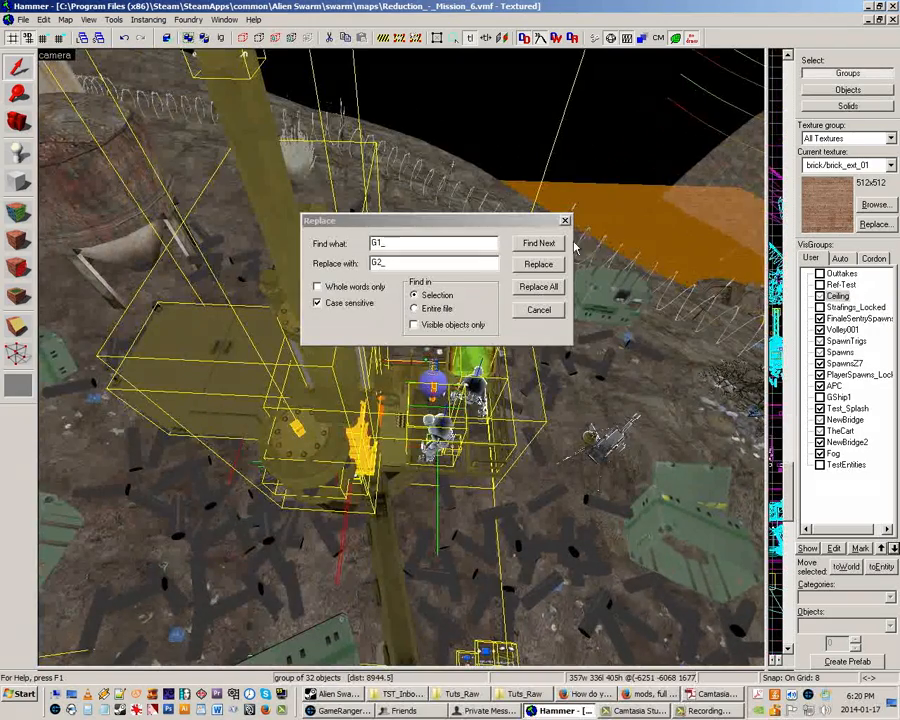
{"action": "left_click", "coordinate": [538, 289]}
{"action": "key", "text": "Escape"}
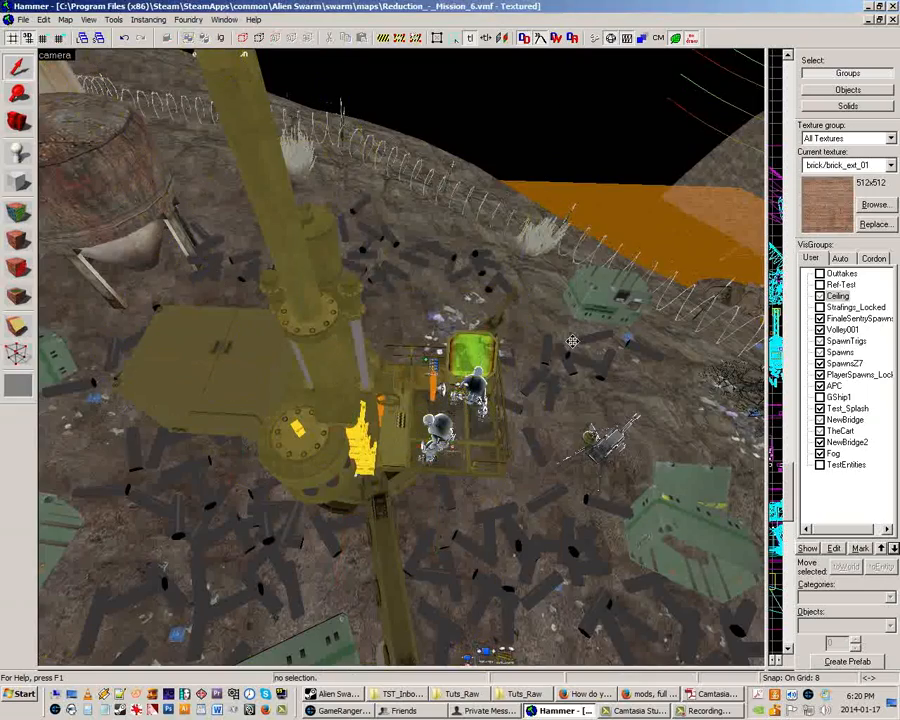
Select the neighbouring gun emplacement's group for comparison and deselect it
{"action": "key", "text": "z"}
{"action": "key", "text": "s"}
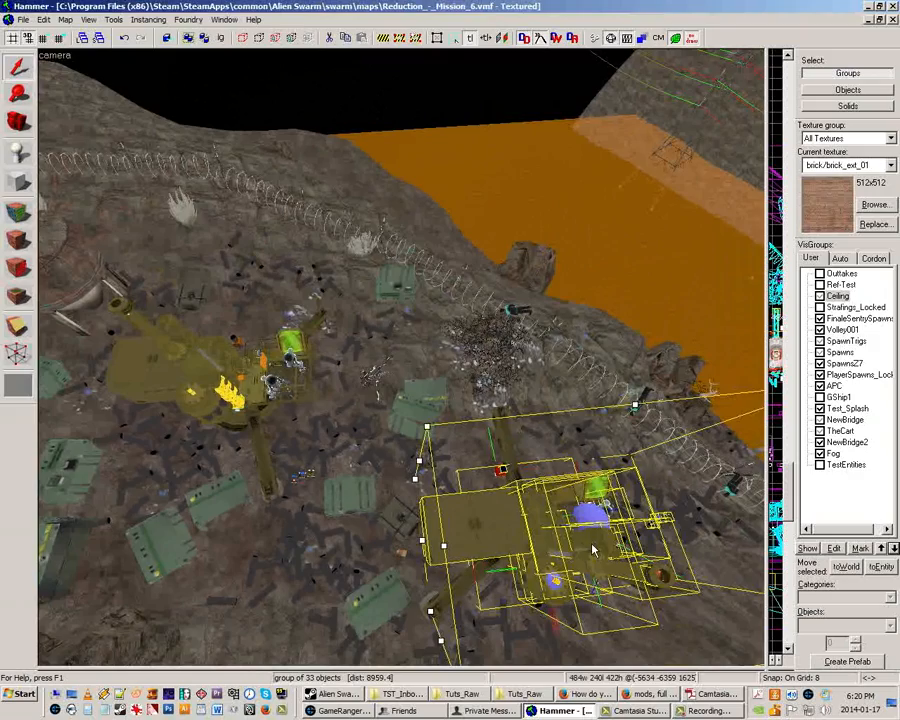
{"action": "key", "text": "z"}
{"action": "key", "text": "z"}
{"action": "key", "text": "Escape"}
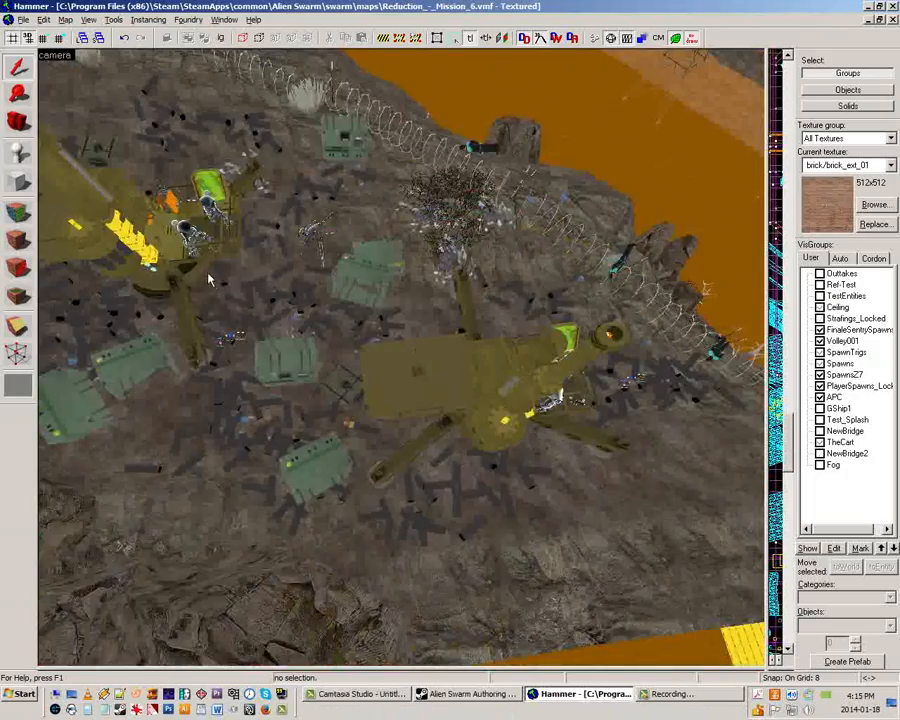
Open the properties of the logic_relay above the green fighter-jet marker at the roadside trigger
{"action": "key", "text": "z"}
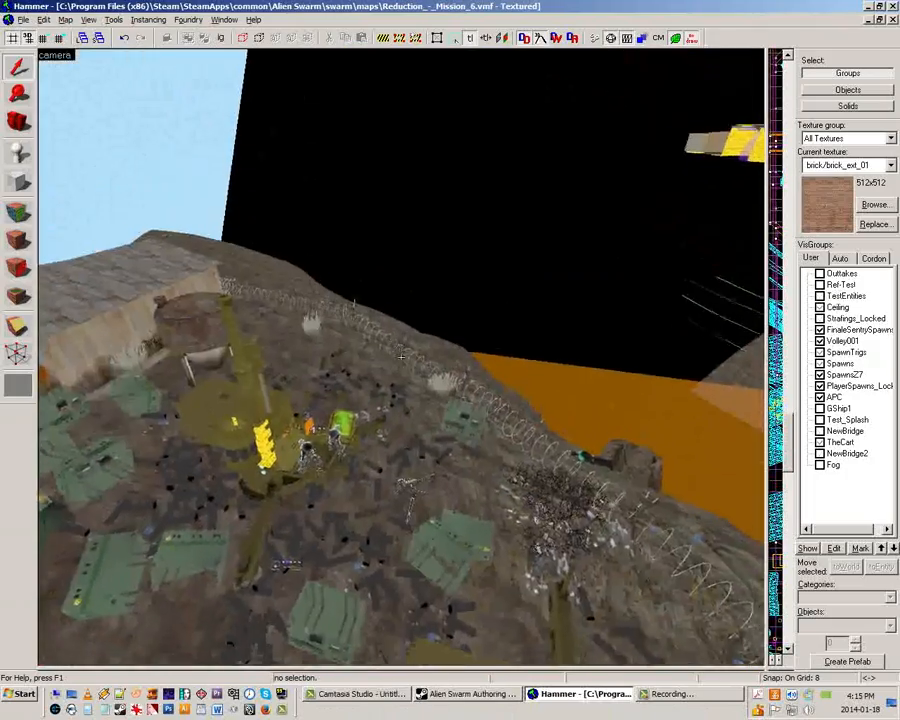
{"action": "key", "text": "w"}
{"action": "key", "text": "w"}
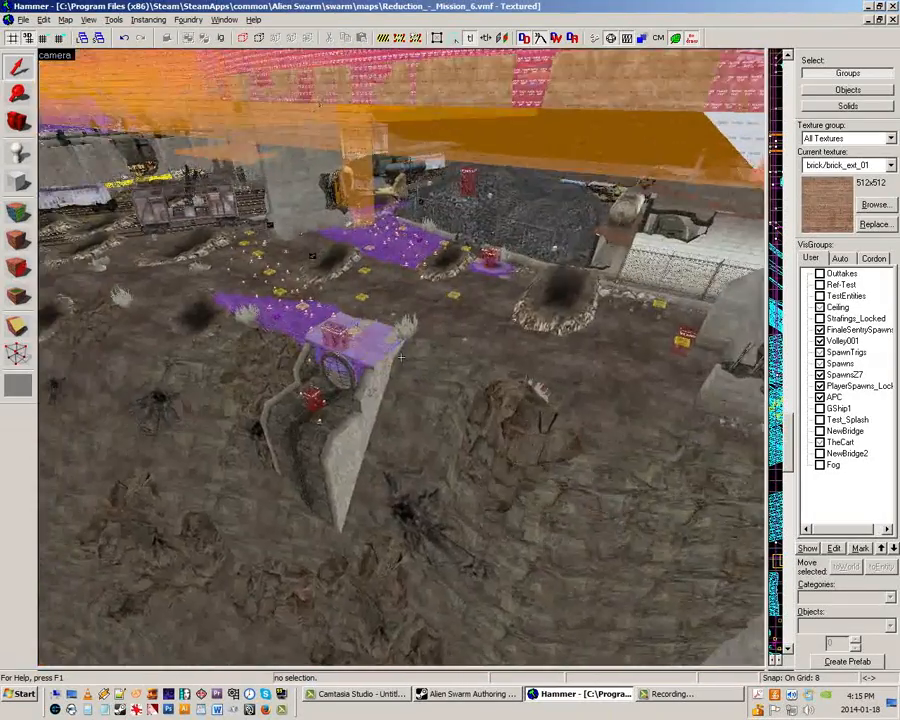
{"action": "key", "text": "w"}
{"action": "key", "text": "s"}
{"action": "key", "text": "s"}
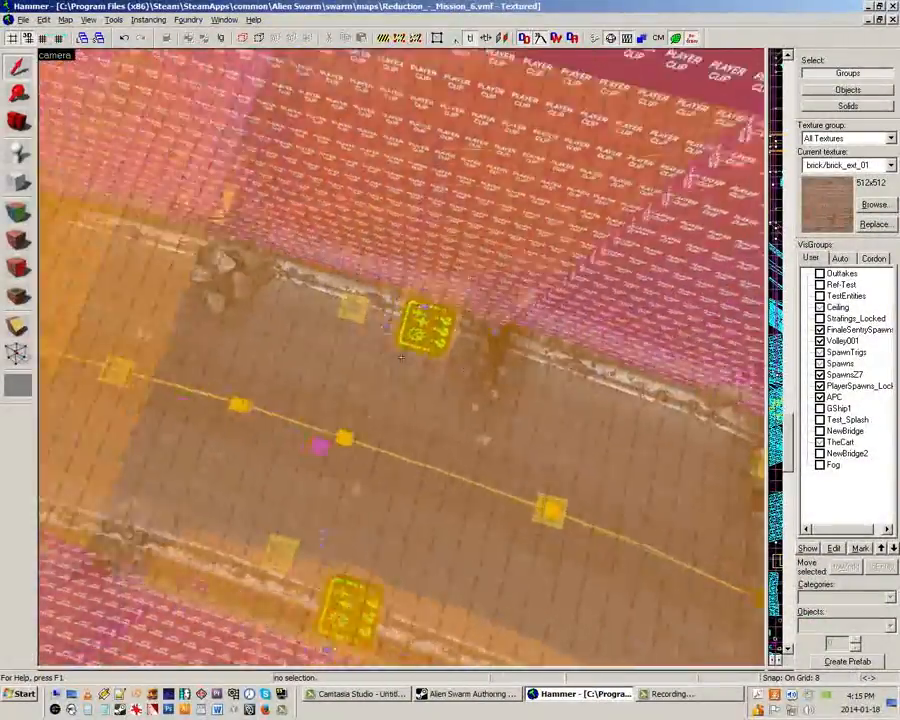
{"action": "key", "text": "w"}
{"action": "key", "text": "w"}
{"action": "key", "text": "z"}
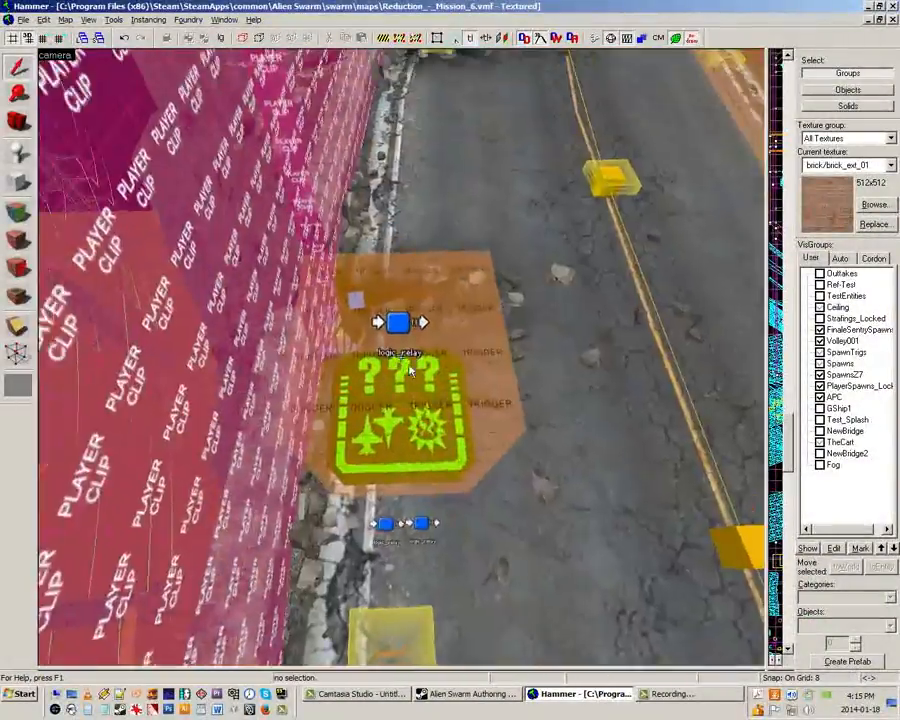
{"action": "left_click", "coordinate": [398, 326]}
{"action": "key", "text": "alt+Return"}
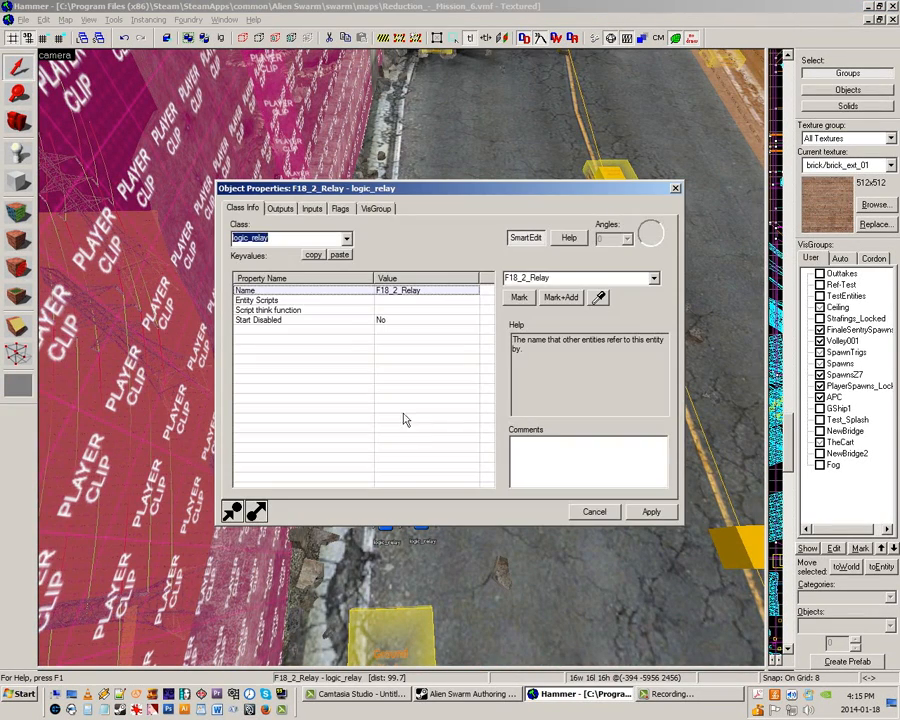
Review the outputs of the F18_2 logic_relay through the 30mm explosion and flare entries, and close its properties
{"action": "left_click", "coordinate": [281, 209]}
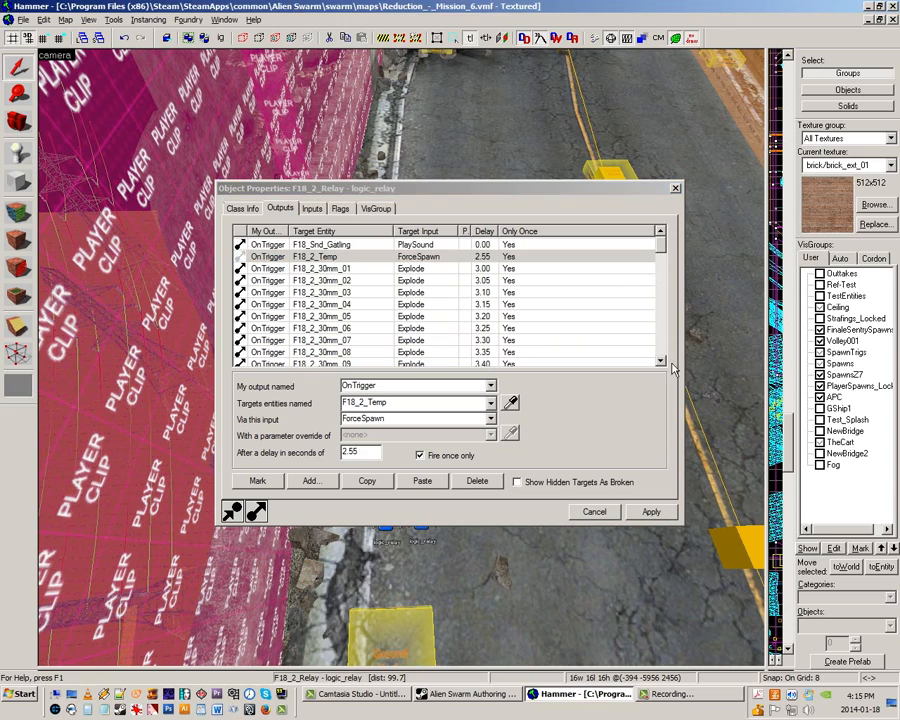
{"action": "scroll", "coordinate": [670, 380], "scroll_direction": "down", "scroll_amount": 2}
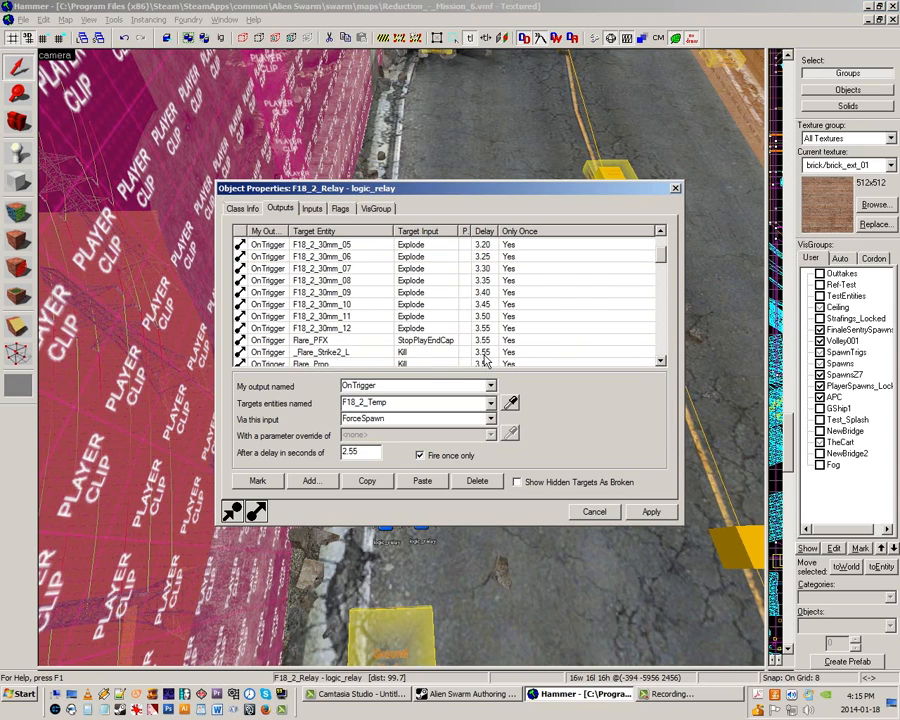
{"action": "left_click", "coordinate": [693, 376]}
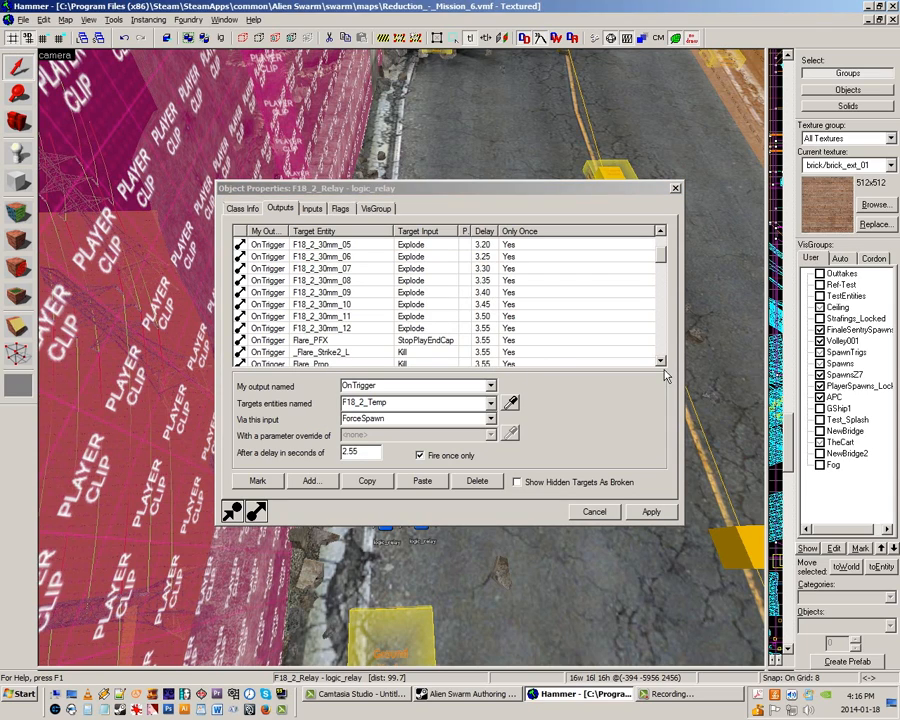
{"action": "left_click", "coordinate": [665, 376]}
{"action": "scroll", "coordinate": [665, 376], "scroll_direction": "down", "scroll_amount": 2}
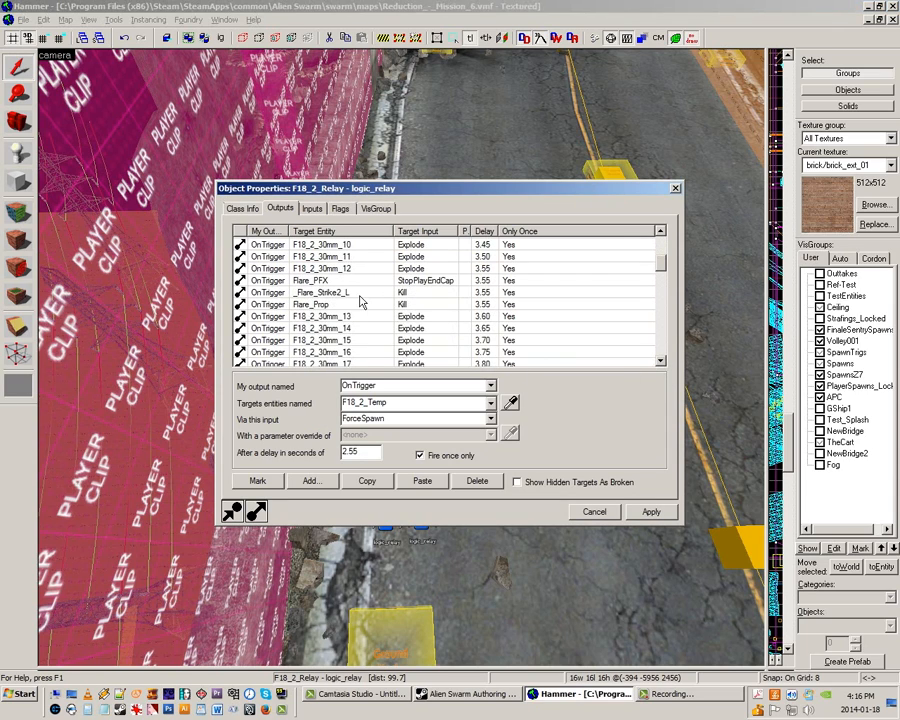
{"action": "left_click", "coordinate": [311, 269]}
{"action": "left_click", "coordinate": [675, 188]}
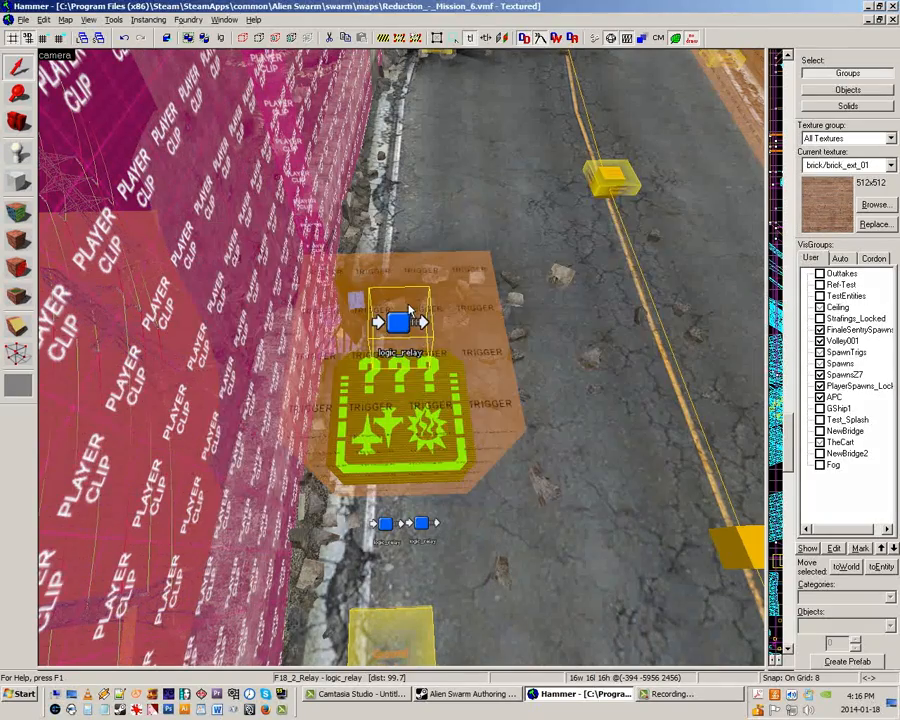
Select the group of env_explosion entities on the dirt ground beside the NPC clip area
{"action": "key", "text": "z"}
{"action": "key", "text": "w"}
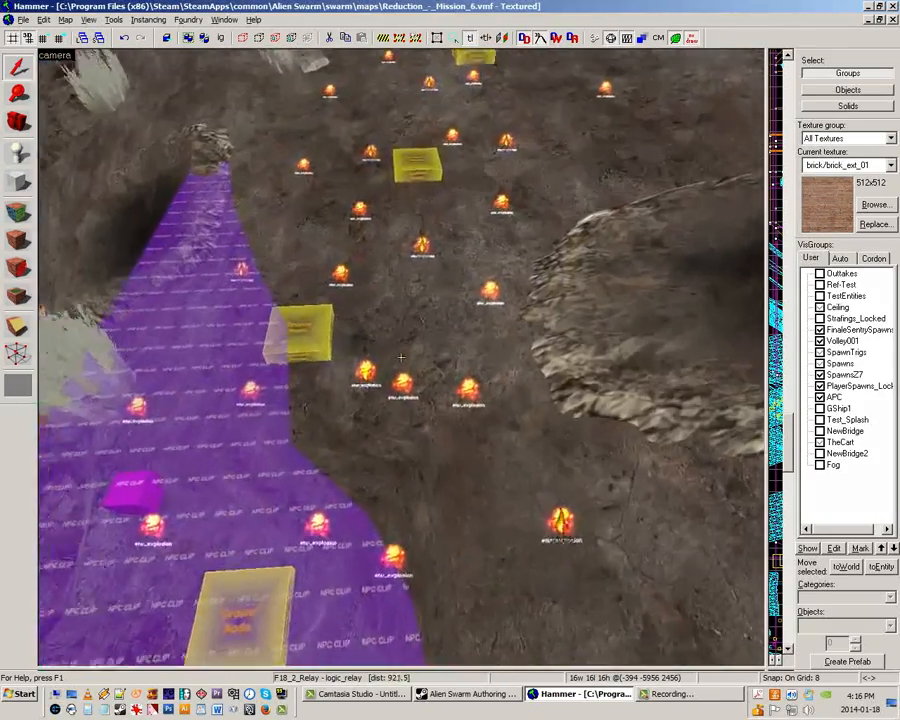
{"action": "key", "text": "z"}
{"action": "left_click", "coordinate": [405, 391]}
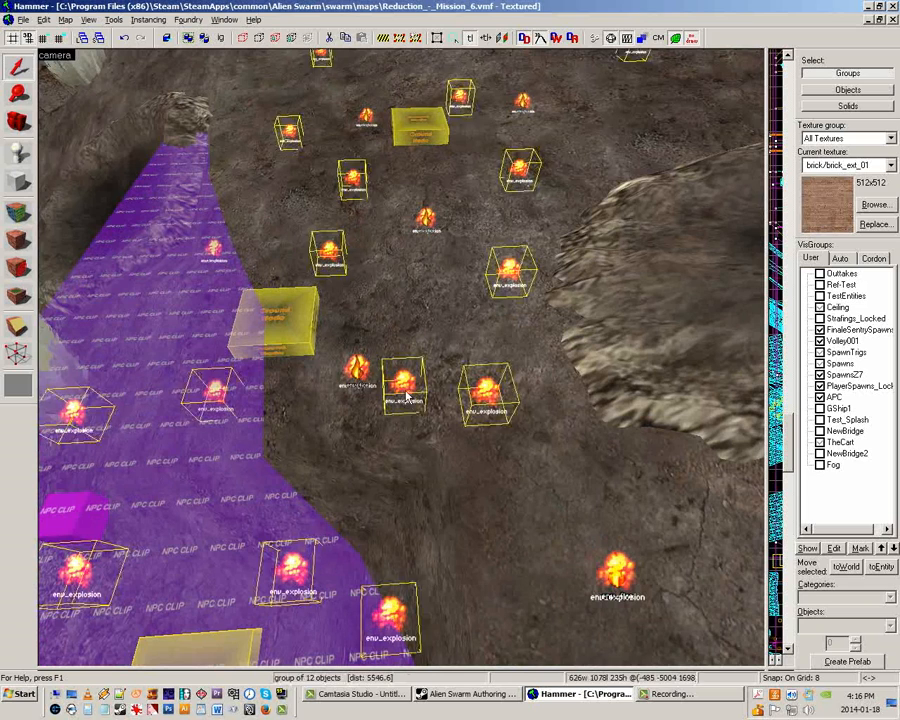
Switch selection to individual objects and check the name of the middle env_explosion in the row of three, closing its properties
{"action": "key", "text": "ctrl+w"}
{"action": "left_click", "coordinate": [403, 390]}
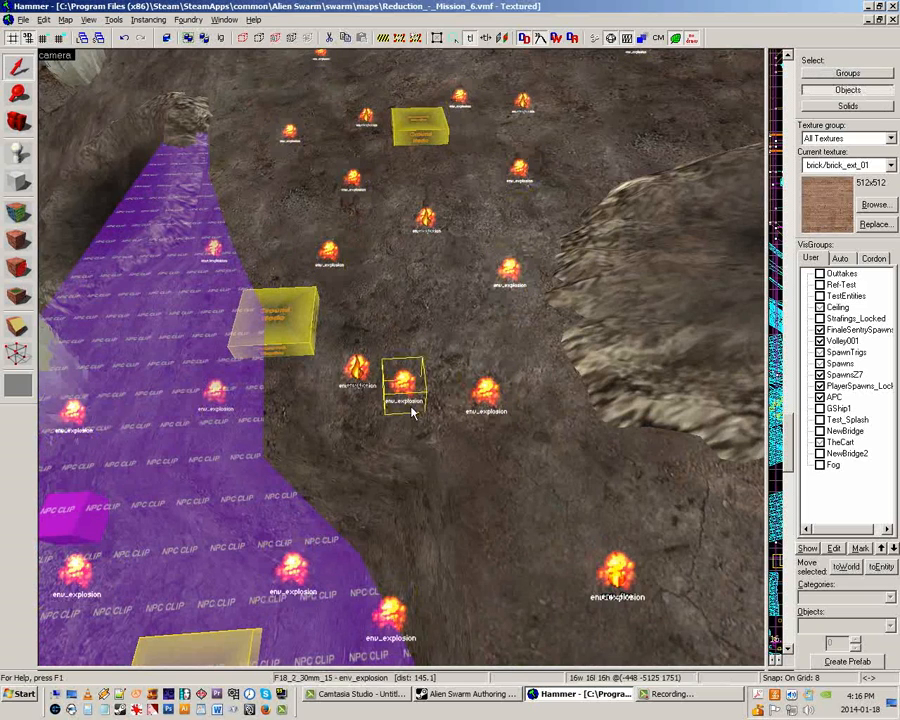
{"action": "double_click", "coordinate": [410, 413]}
{"action": "left_click", "coordinate": [417, 293]}
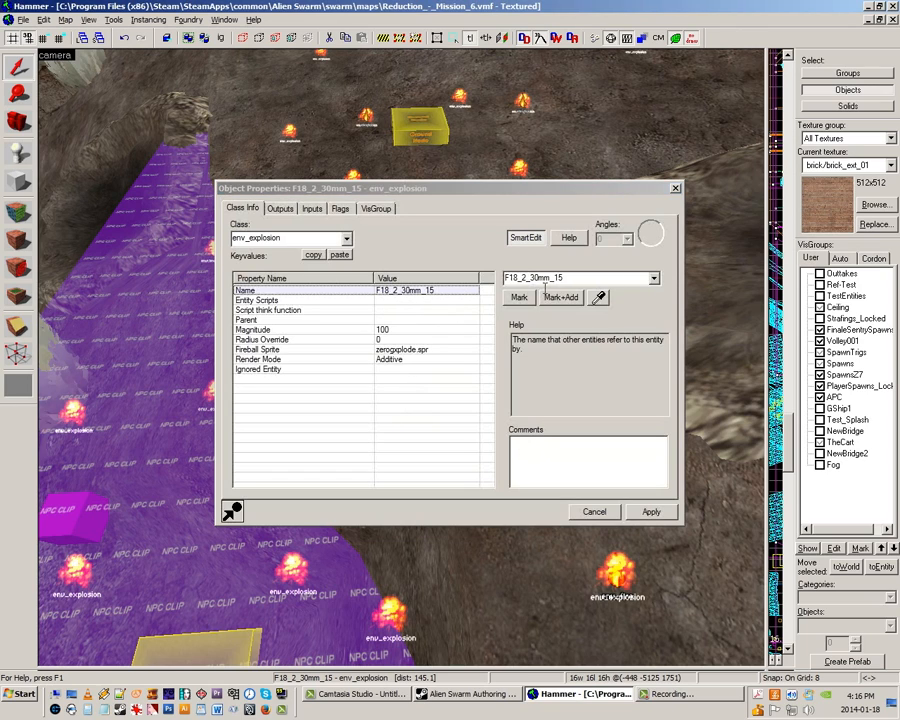
{"action": "key", "text": "Escape"}
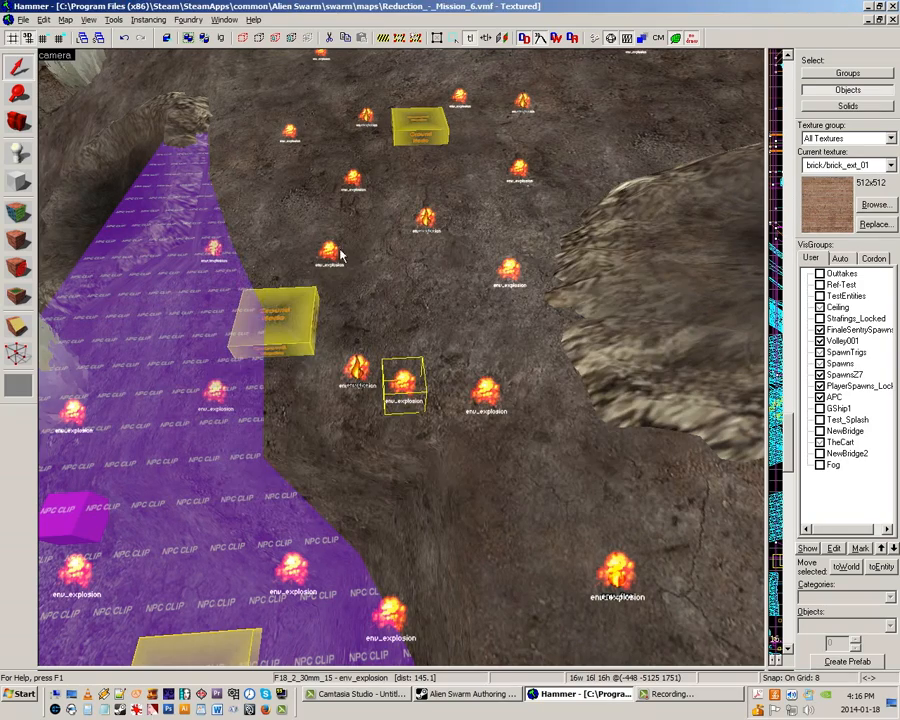
Inspect the properties of the env_fire beside that explosion, nearest the ground node, and close them
{"action": "key", "text": "z"}
{"action": "key", "text": "w"}
{"action": "key", "text": "z"}
{"action": "left_click", "coordinate": [401, 322]}
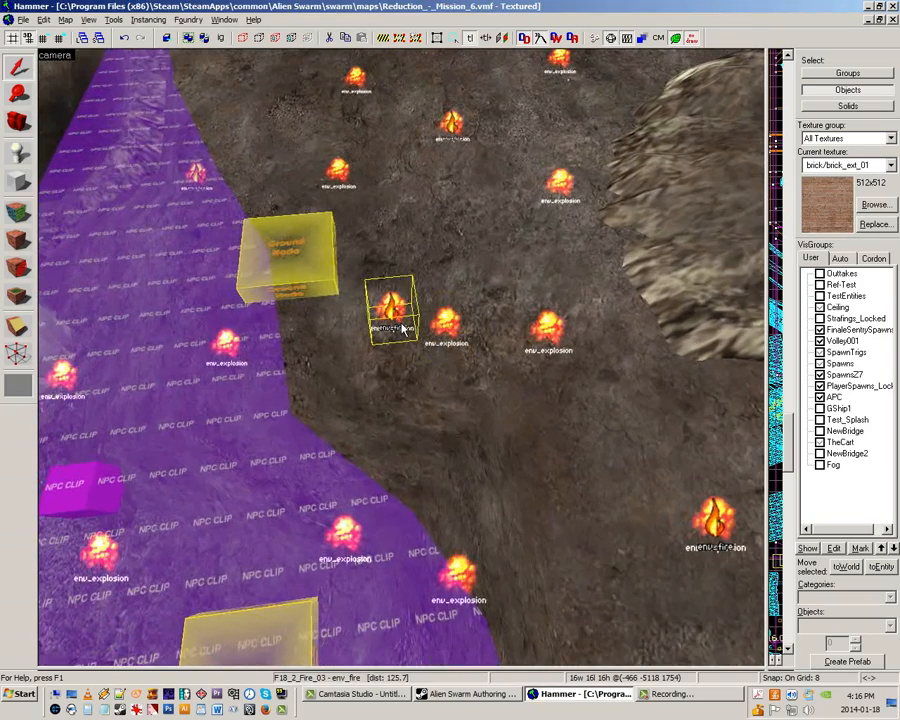
{"action": "double_click", "coordinate": [401, 323]}
{"action": "left_click", "coordinate": [401, 292]}
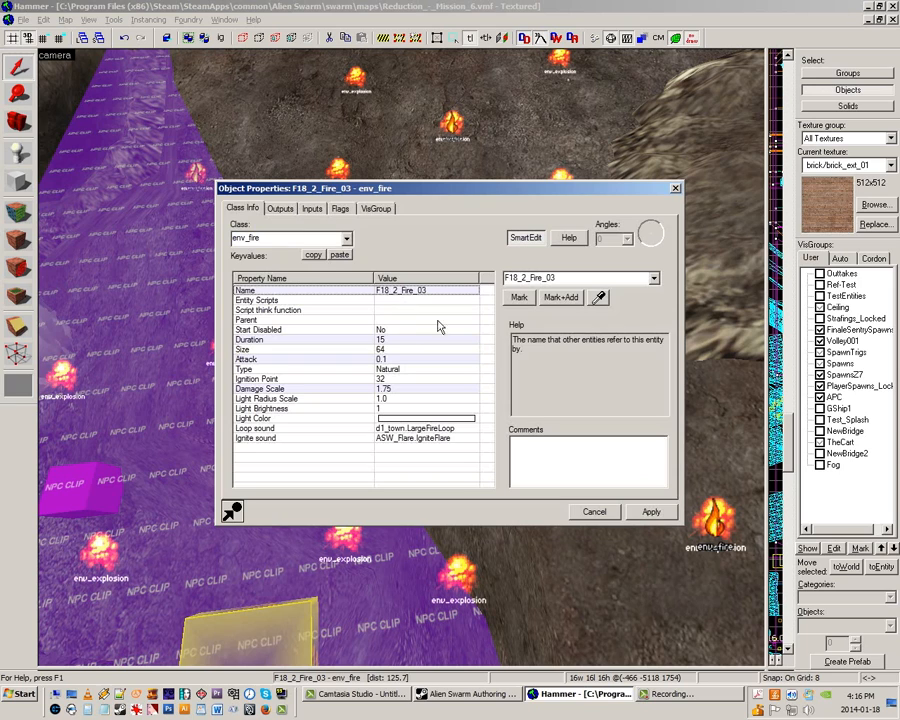
{"action": "left_click", "coordinate": [675, 188]}
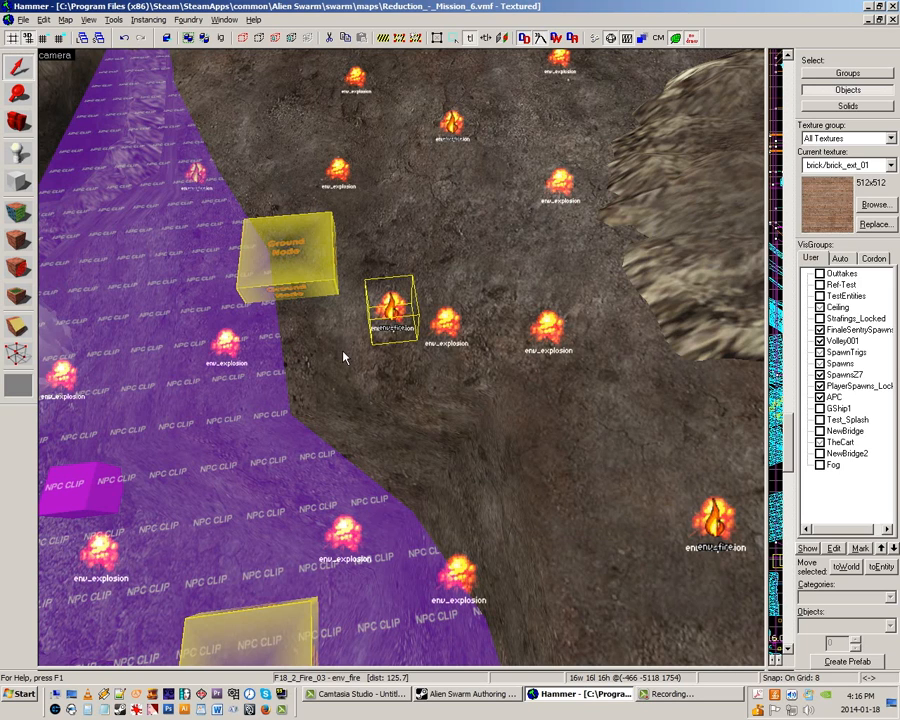
Inspect the properties of the env_explosion overlapping the env_fire, close them and clear the selection
{"action": "key", "text": "Delete"}
{"action": "left_click", "coordinate": [397, 323]}
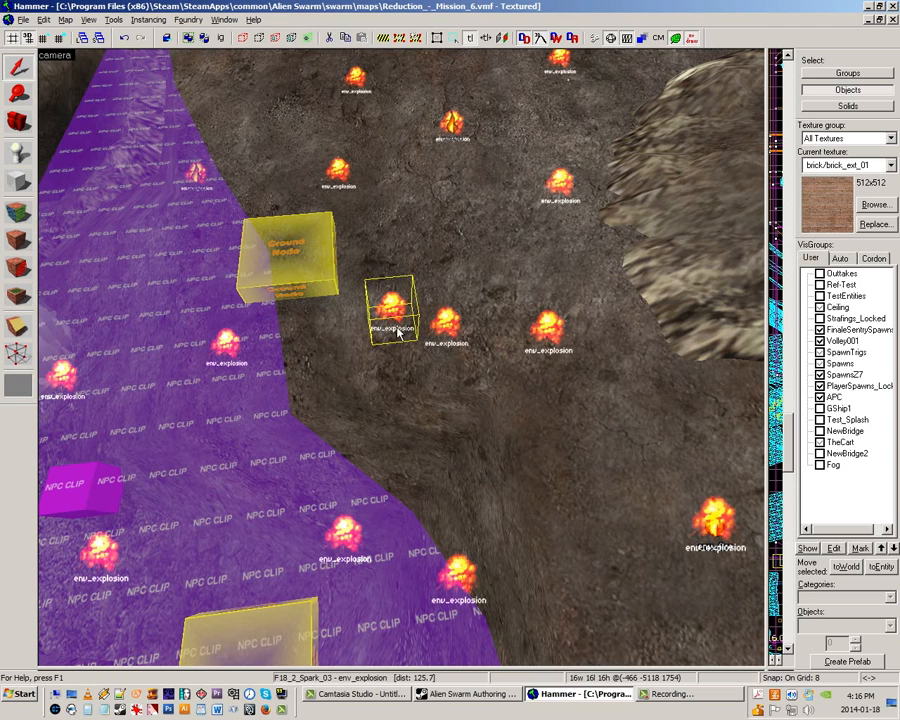
{"action": "double_click", "coordinate": [398, 333]}
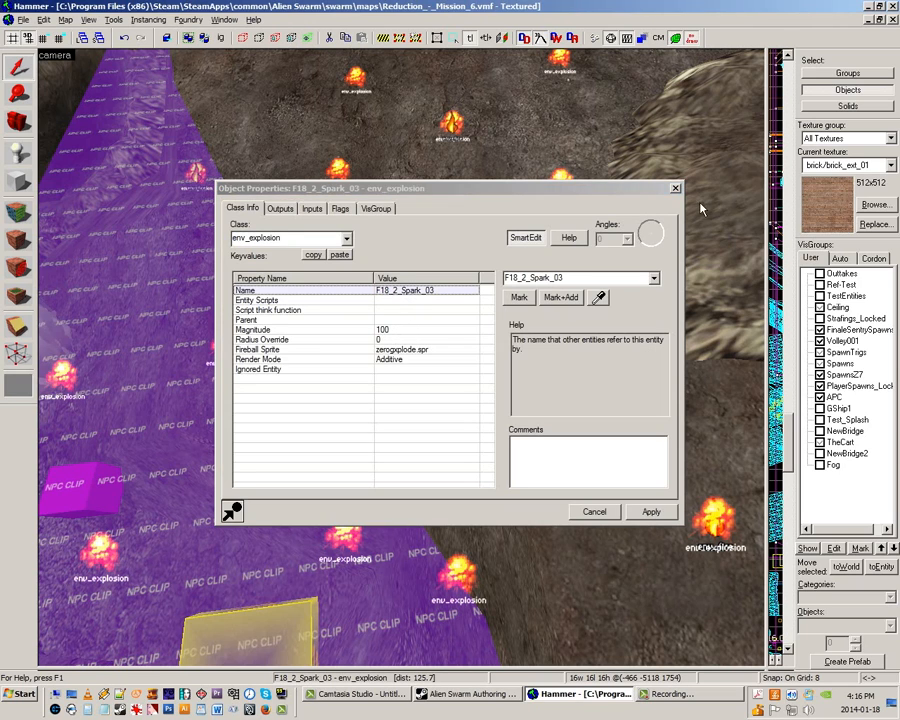
{"action": "key", "text": "Escape"}
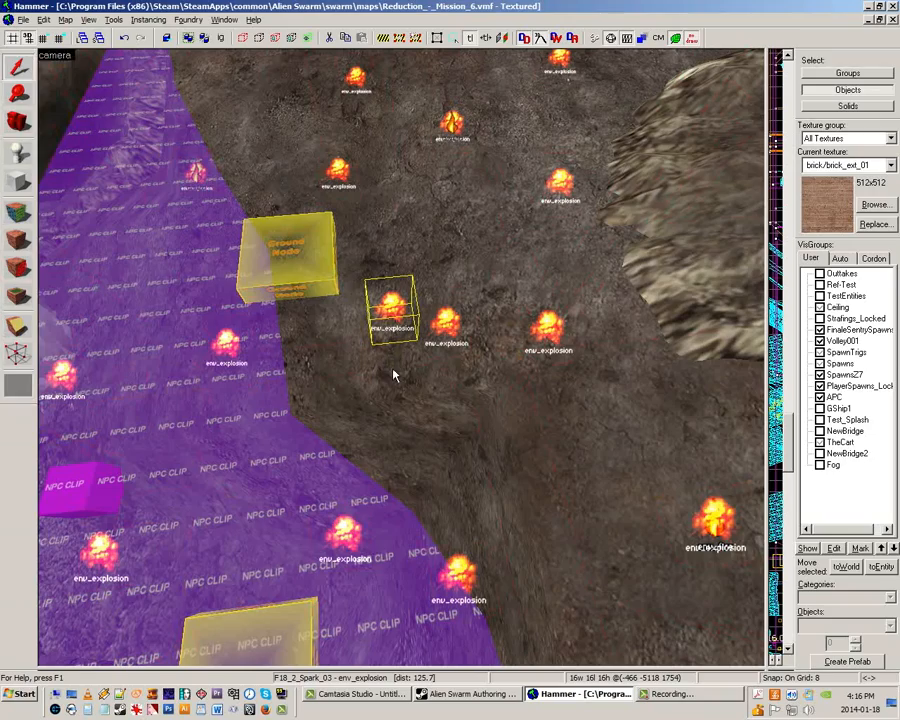
{"action": "key", "text": "Escape"}
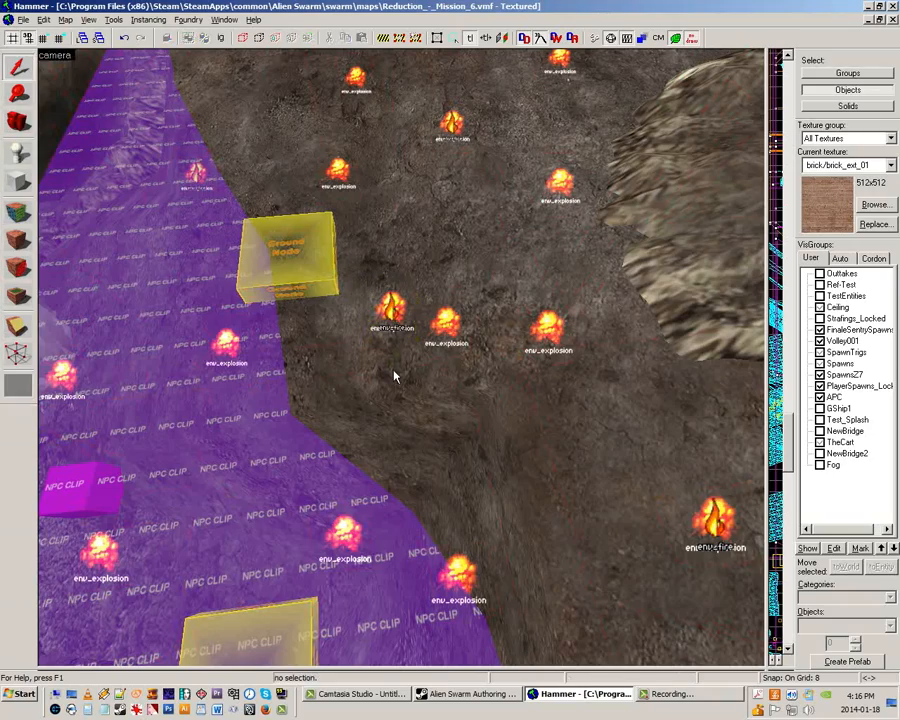
Survey the explosion strips, craters, triggers and player clips from the dirt field across to the curved road with the fighter-jet markers
{"action": "key", "text": "z"}
{"action": "key", "text": "s"}
{"action": "key", "text": "s"}
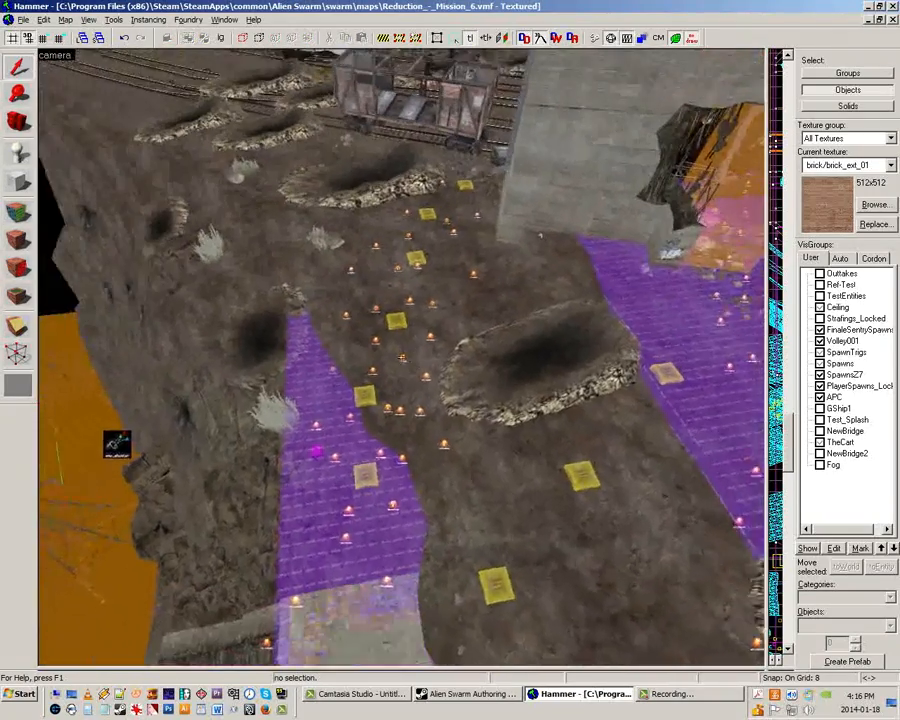
{"action": "key", "text": "s"}
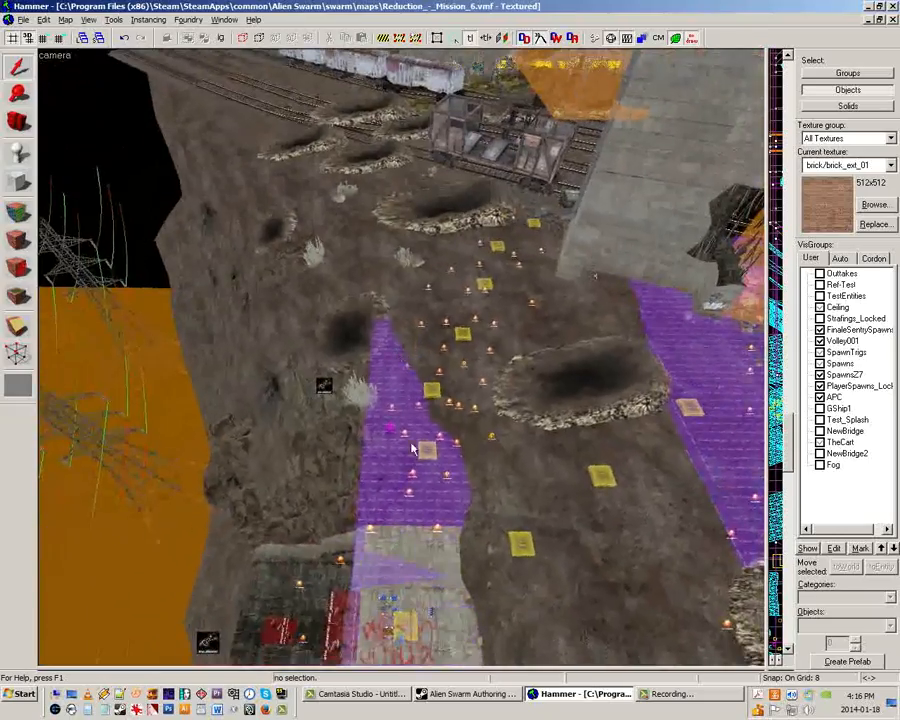
{"action": "key", "text": "s"}
{"action": "key", "text": "w"}
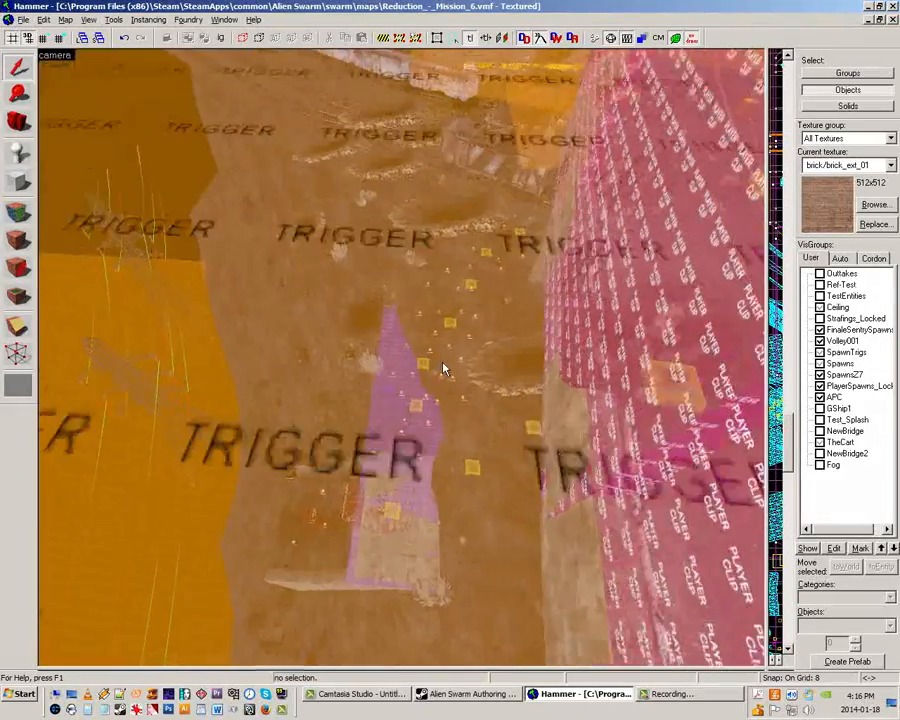
{"action": "key", "text": "z"}
{"action": "key", "text": "w"}
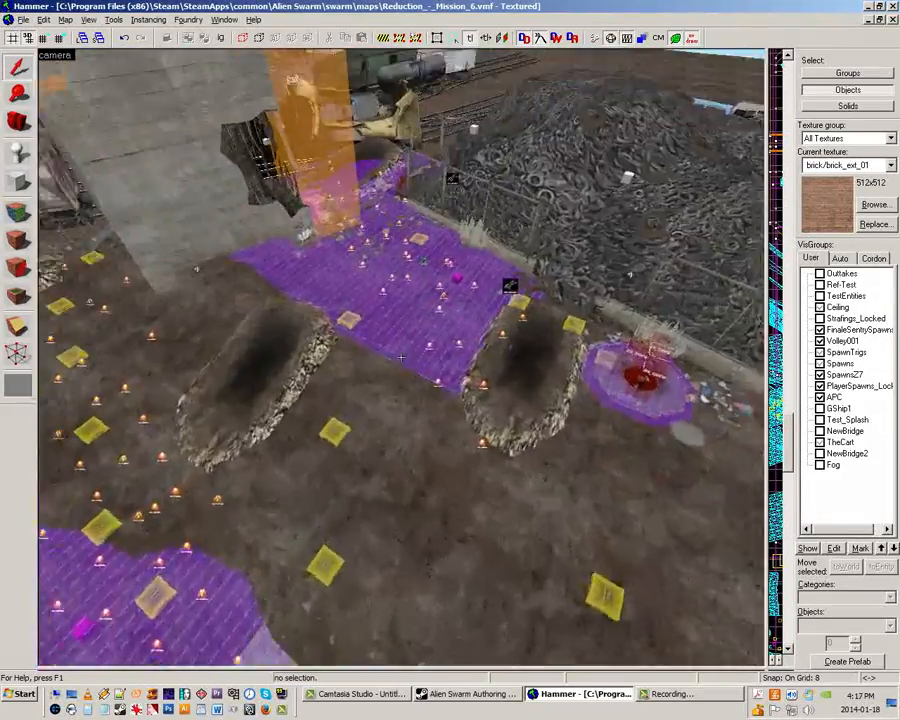
{"action": "key", "text": "w"}
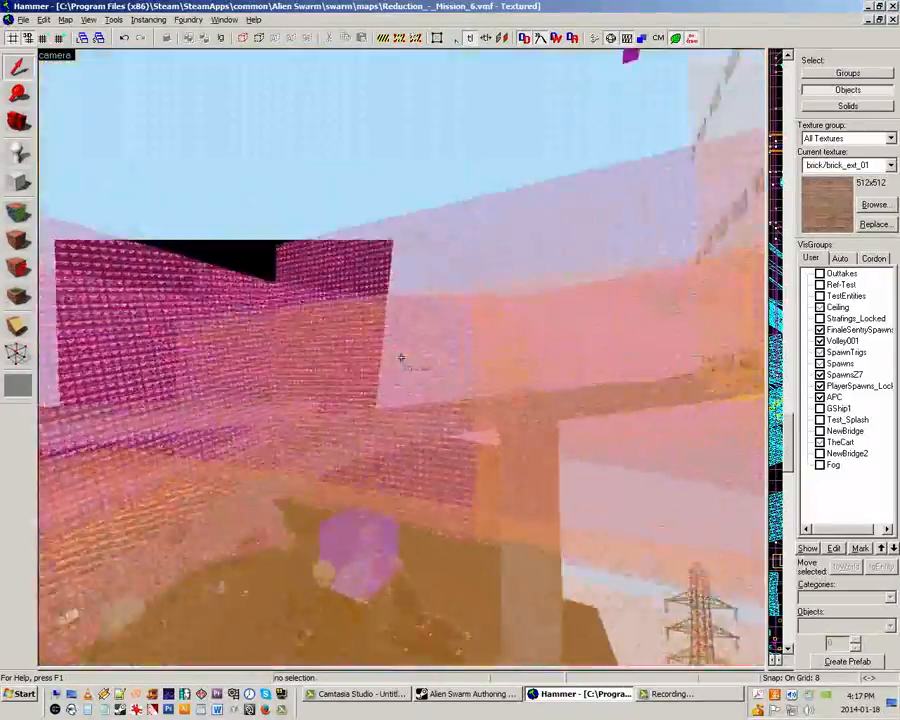
{"action": "key", "text": "s"}
{"action": "key", "text": "w"}
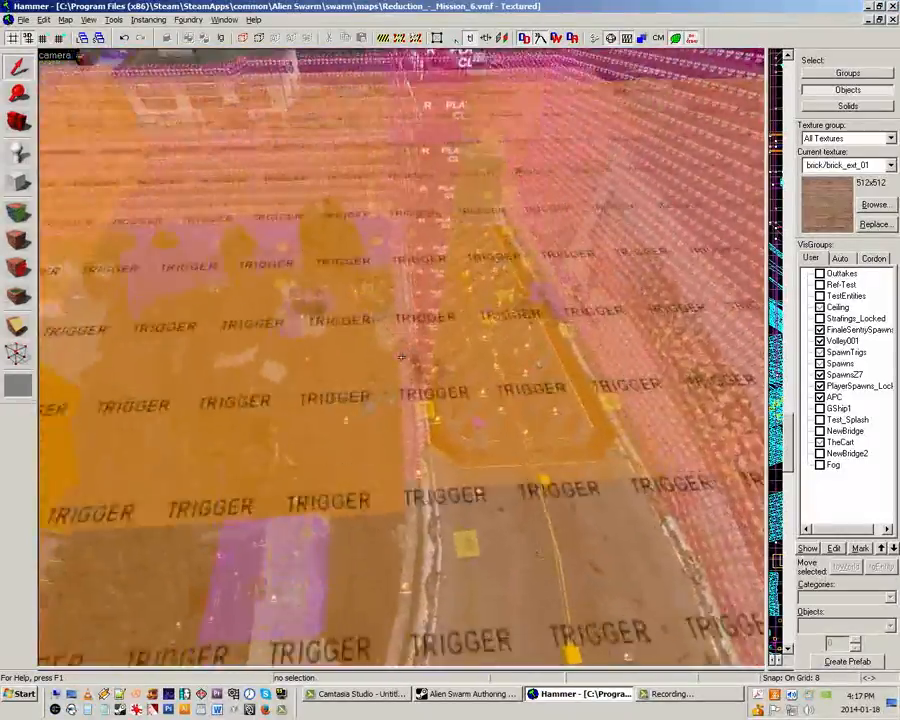
{"action": "key", "text": "d"}
{"action": "key", "text": "s"}
{"action": "key", "text": "w"}
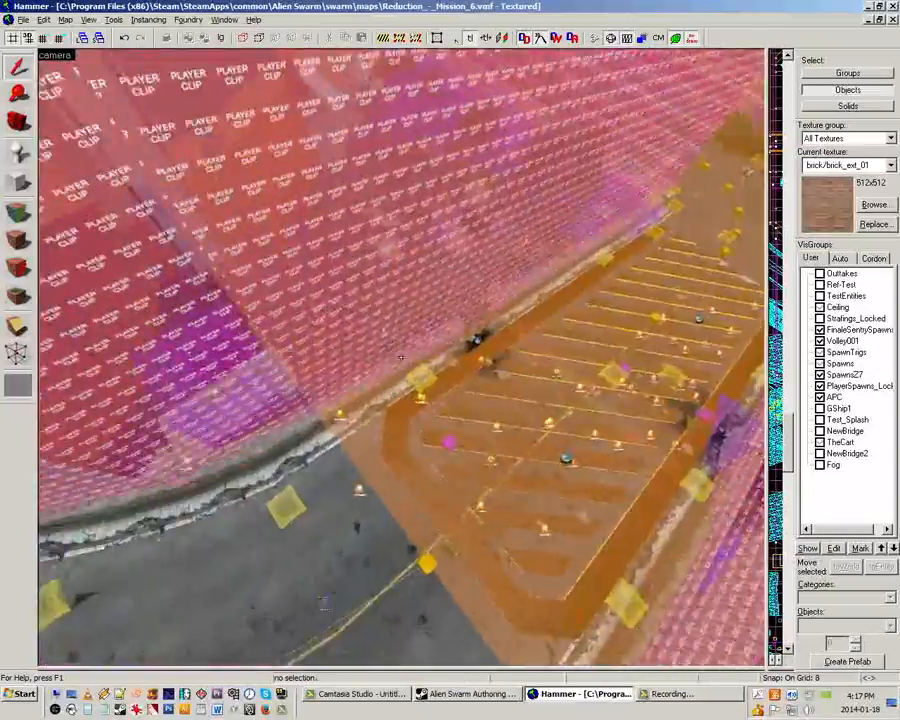
{"action": "key", "text": "w"}
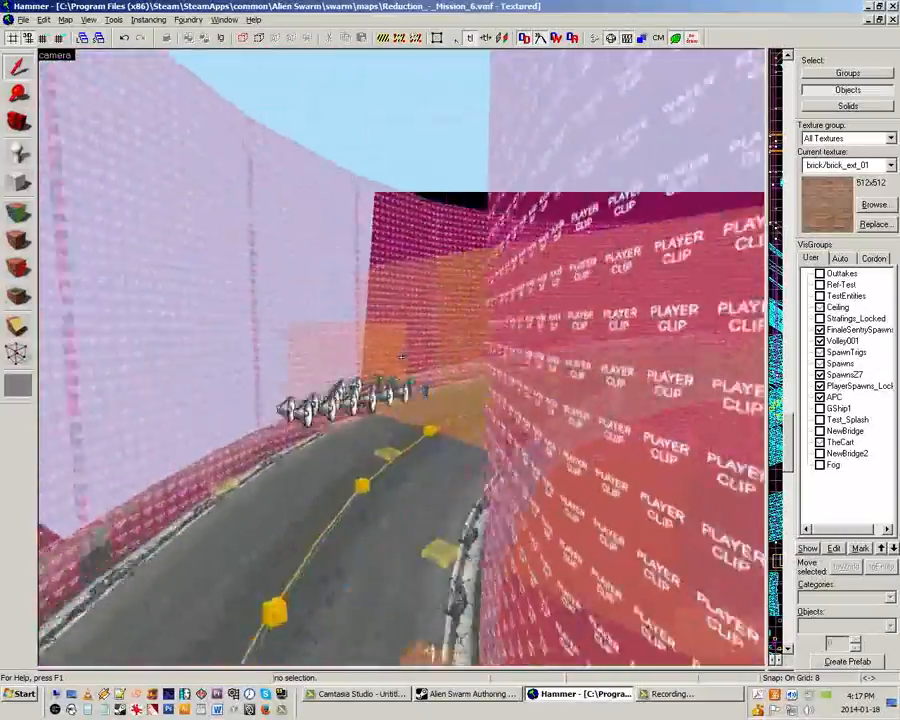
{"action": "key", "text": "s"}
{"action": "key", "text": "w"}
{"action": "key", "text": "s"}
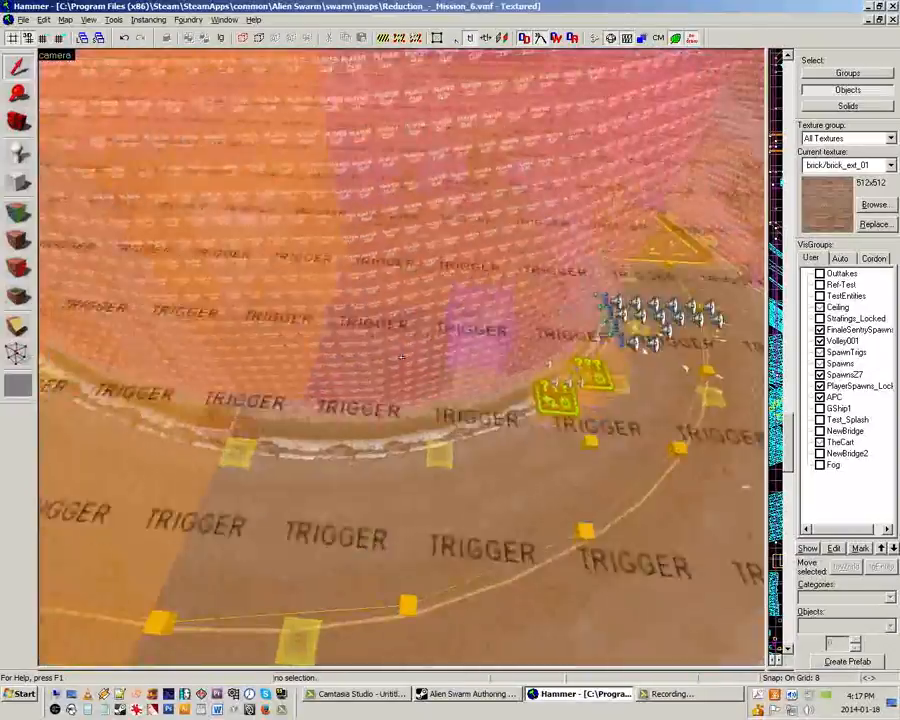